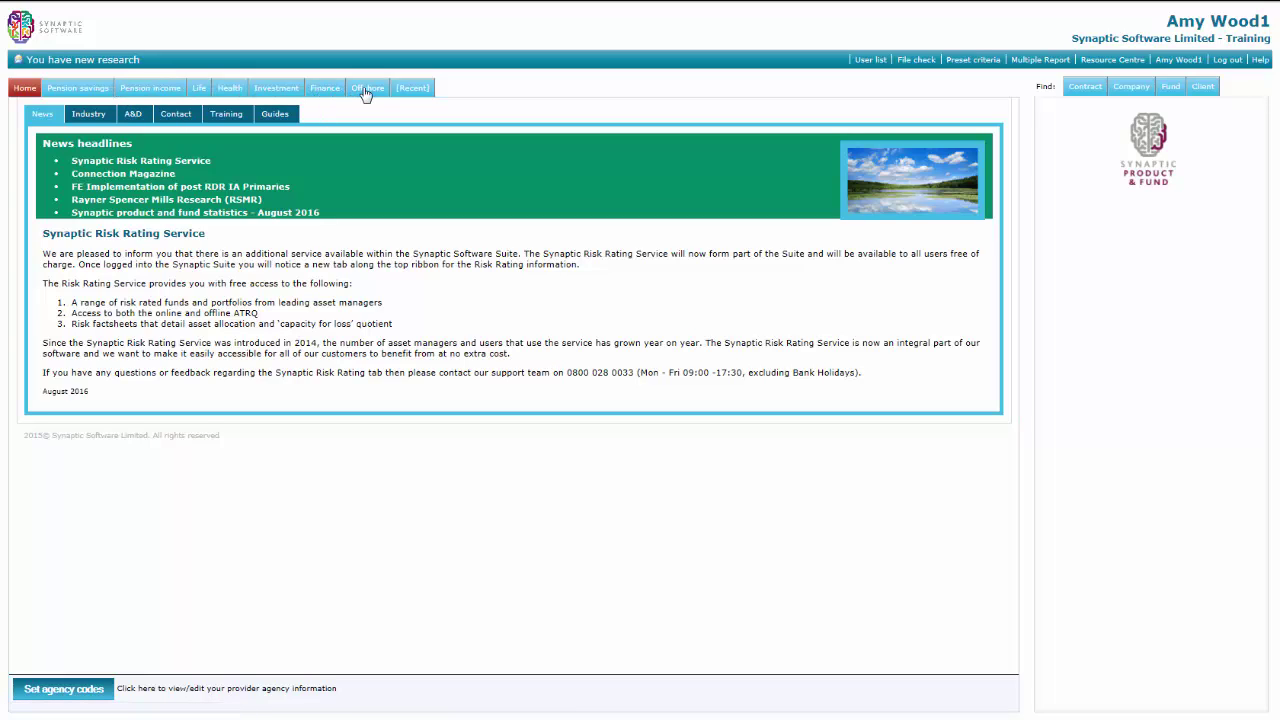
- Open the Investment research areas and view the basis definition for Adviser Platforms, closing it when done
left_click(281, 95)
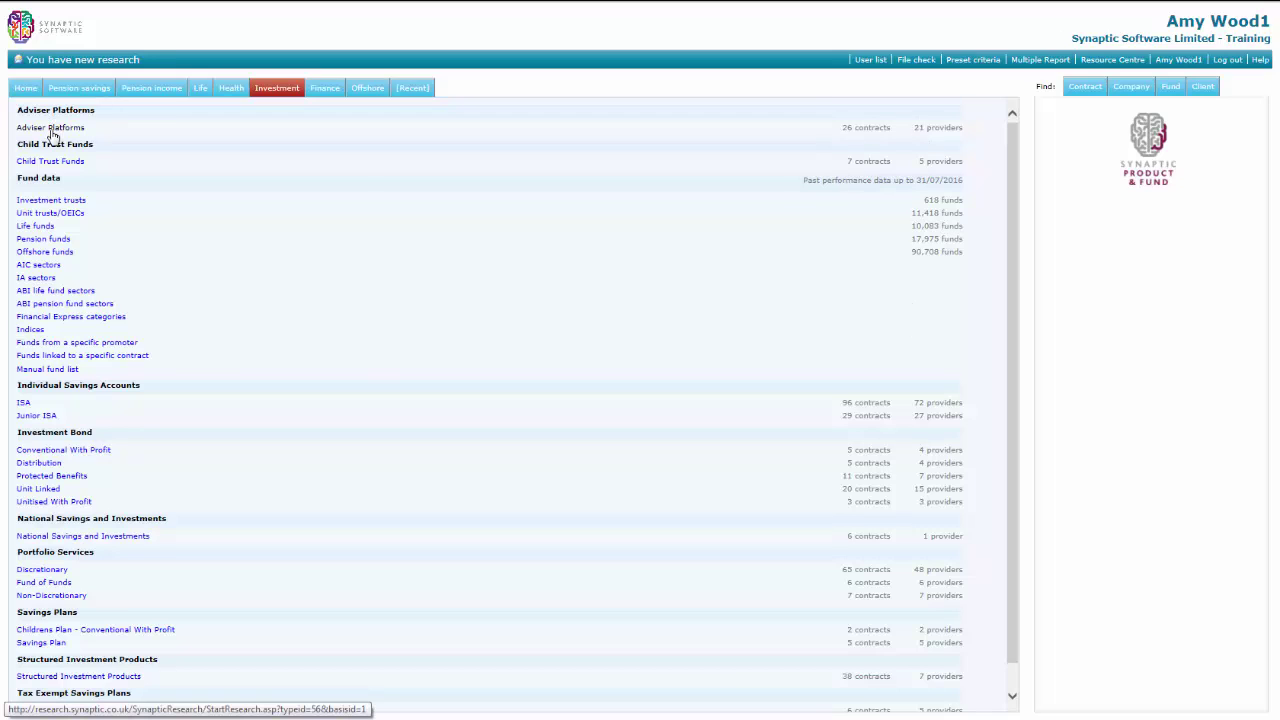
left_click(52, 129)
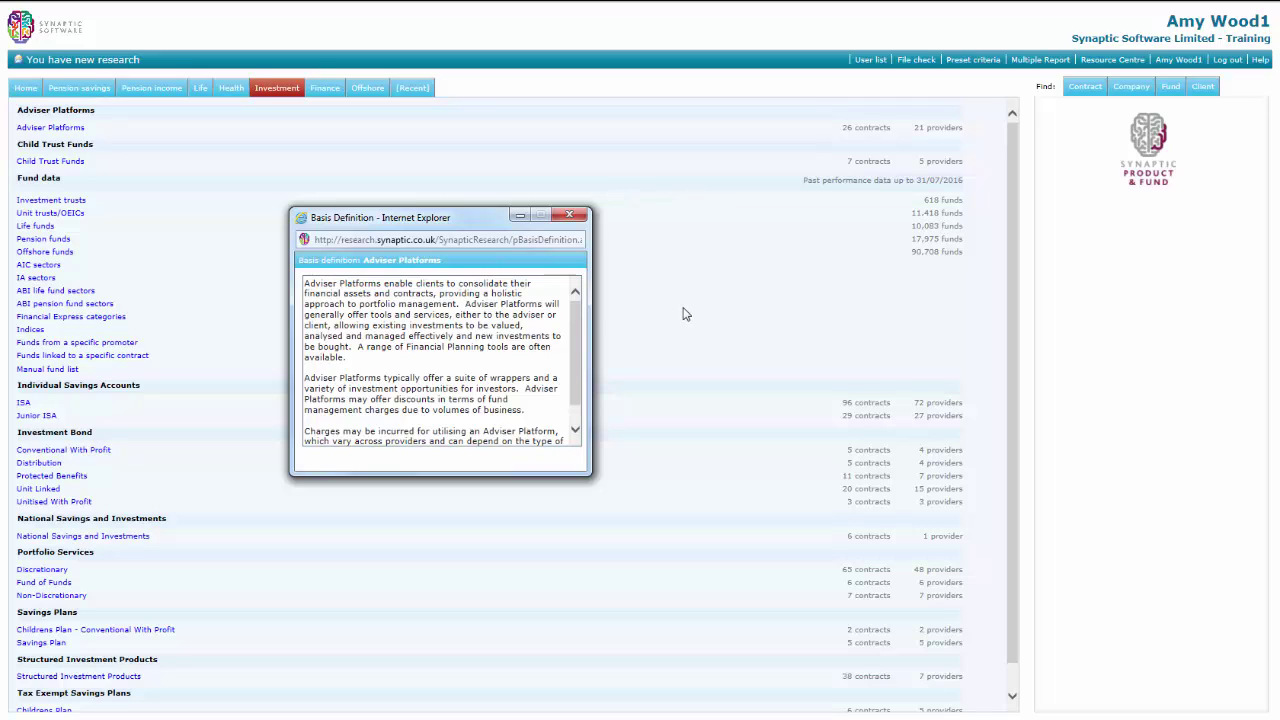
left_click(569, 216)
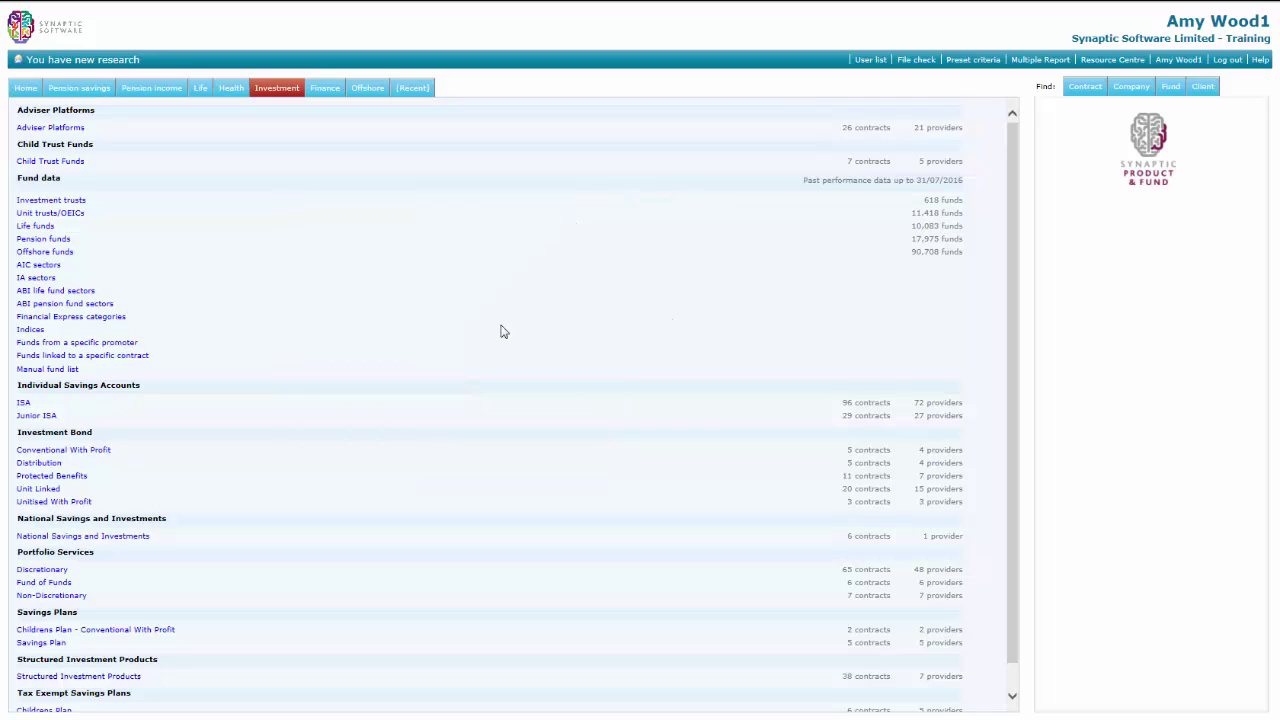
- Start ISA research for an existing client, loading the details through a search on the client's last name
left_click(24, 406)
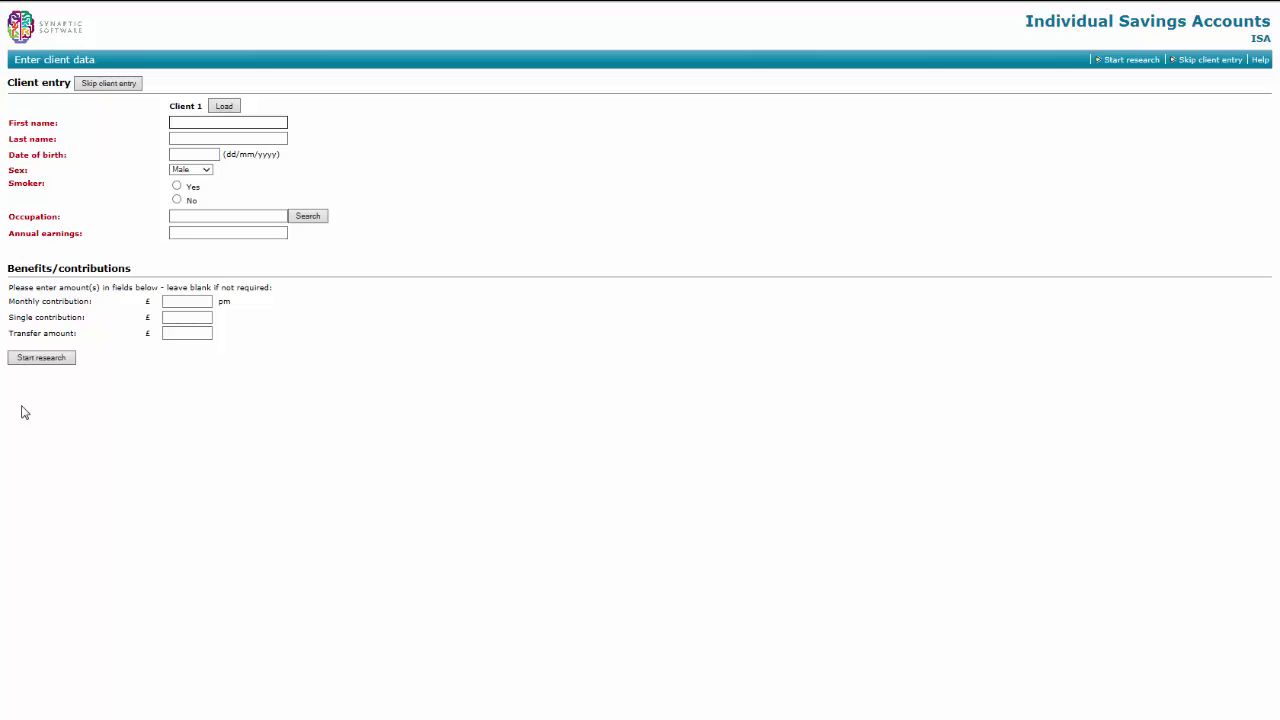
left_click(237, 108)
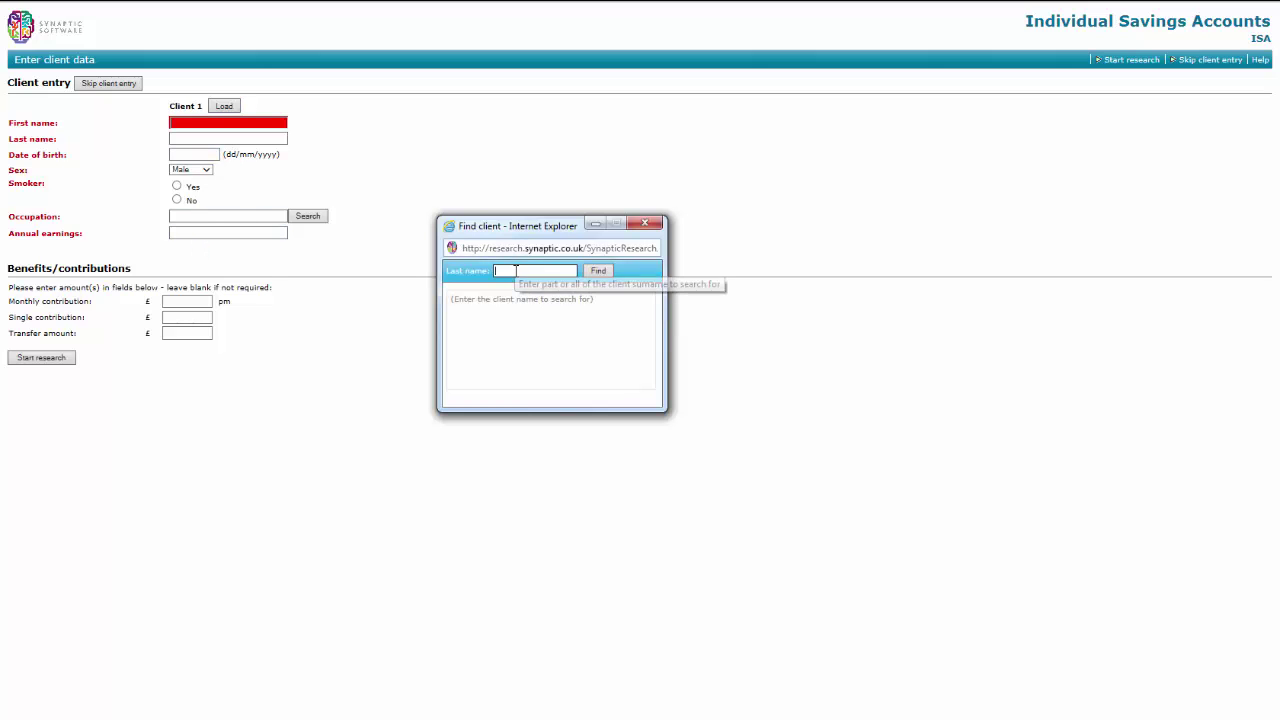
left_click(516, 271)
type("reynolds")
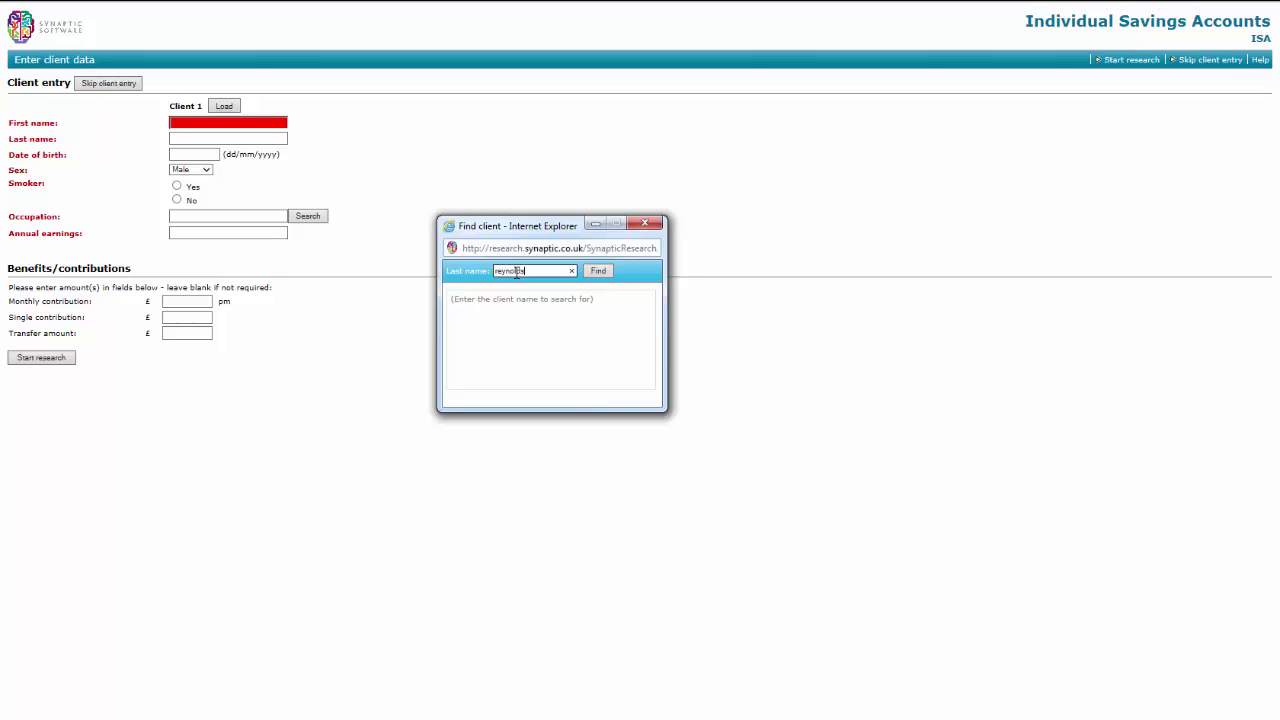
key("Return")
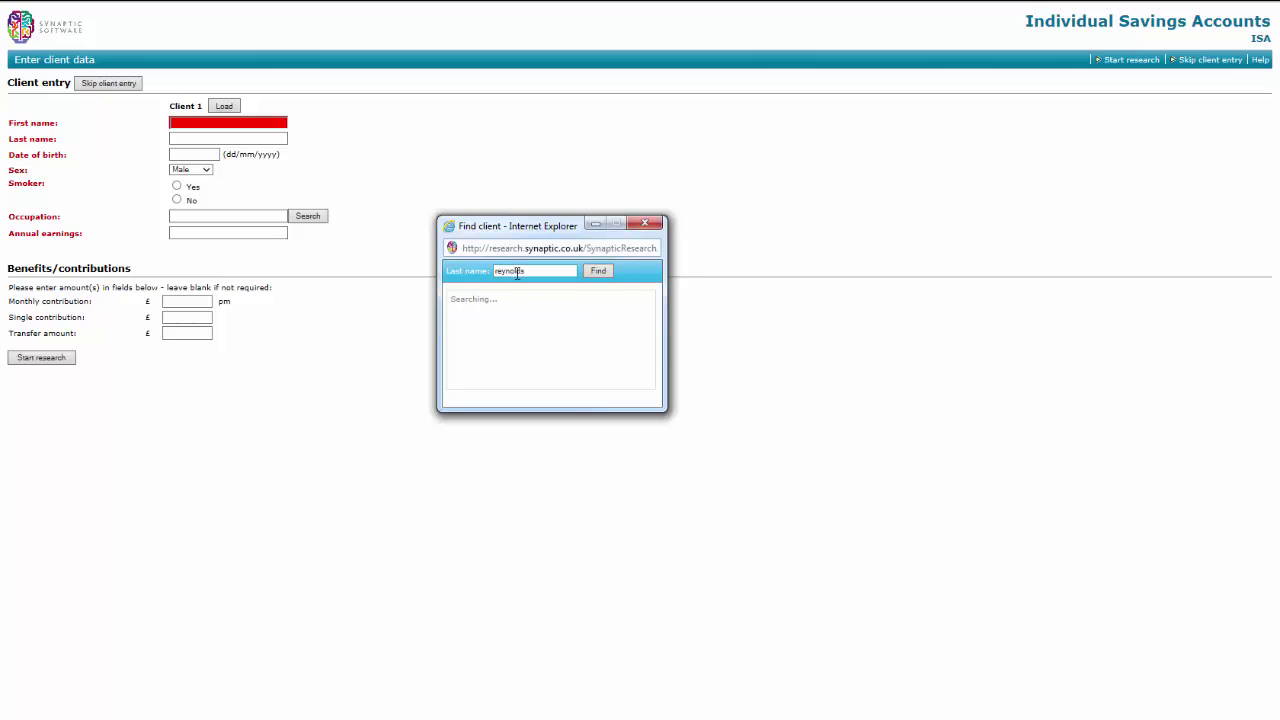
left_click(480, 306)
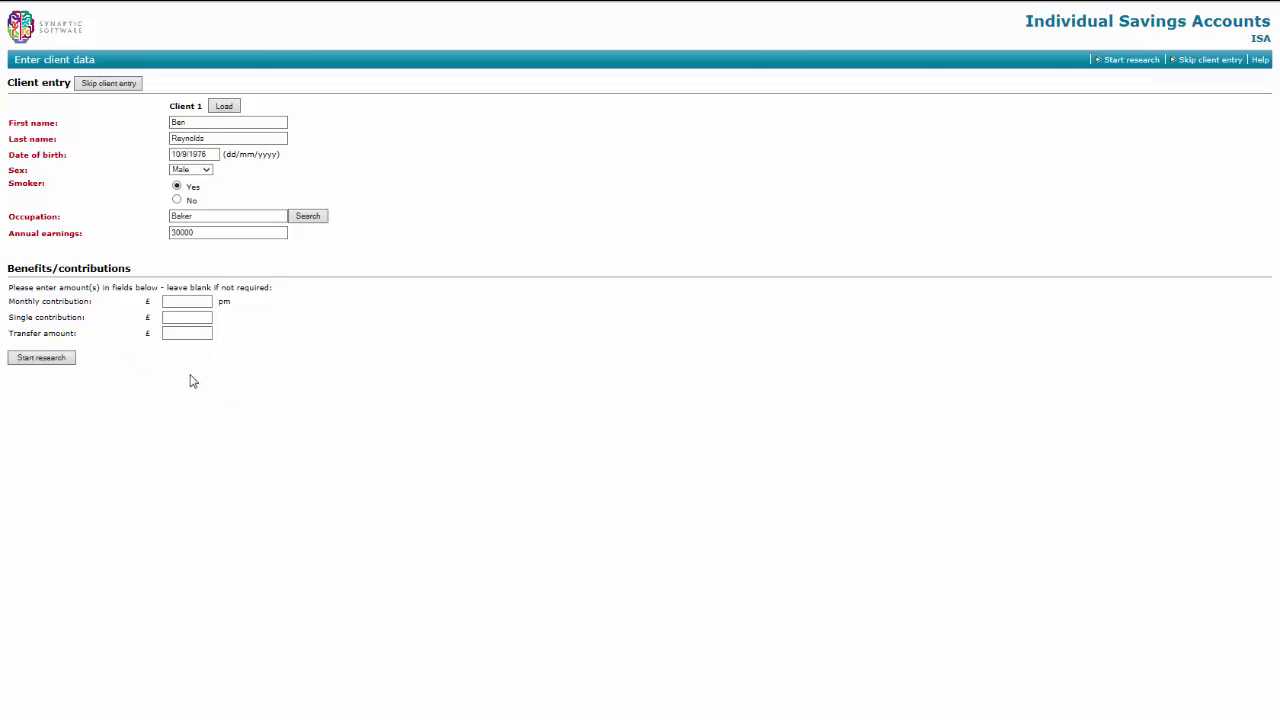
left_click(64, 358)
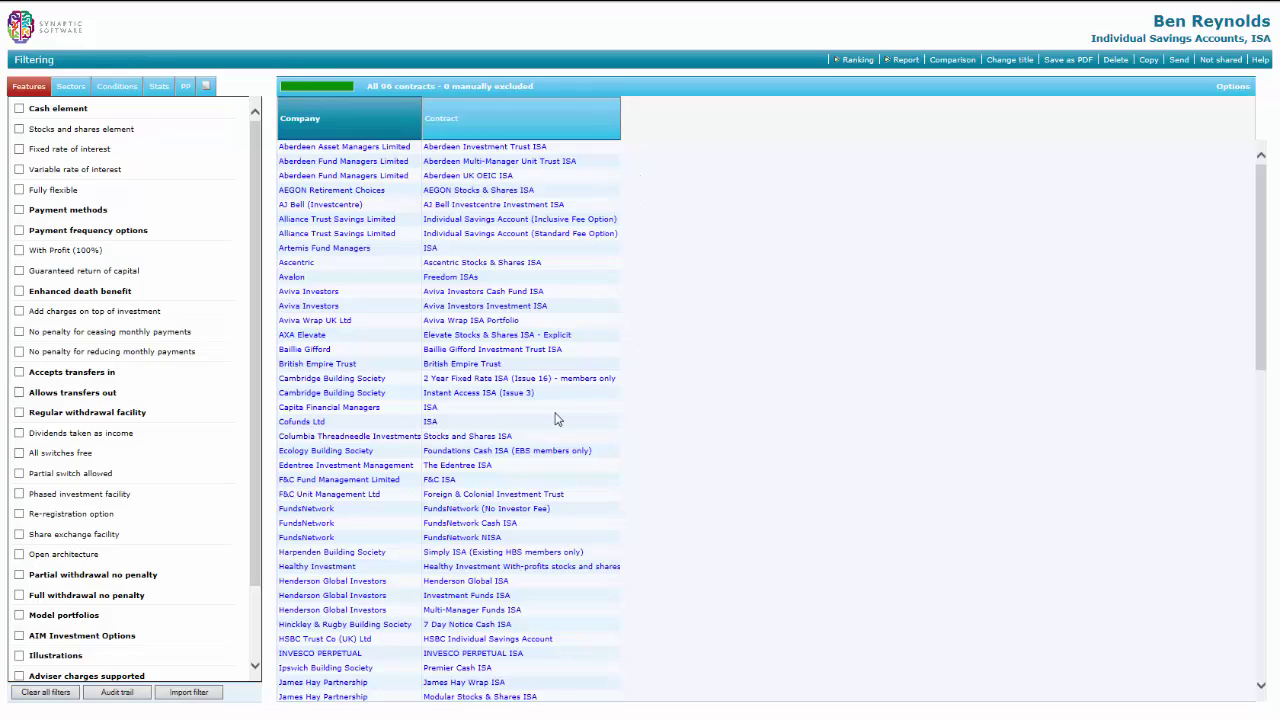
- Filter the ISA contracts to those that include a Cash element and a Stocks and shares element
left_click(19, 109)
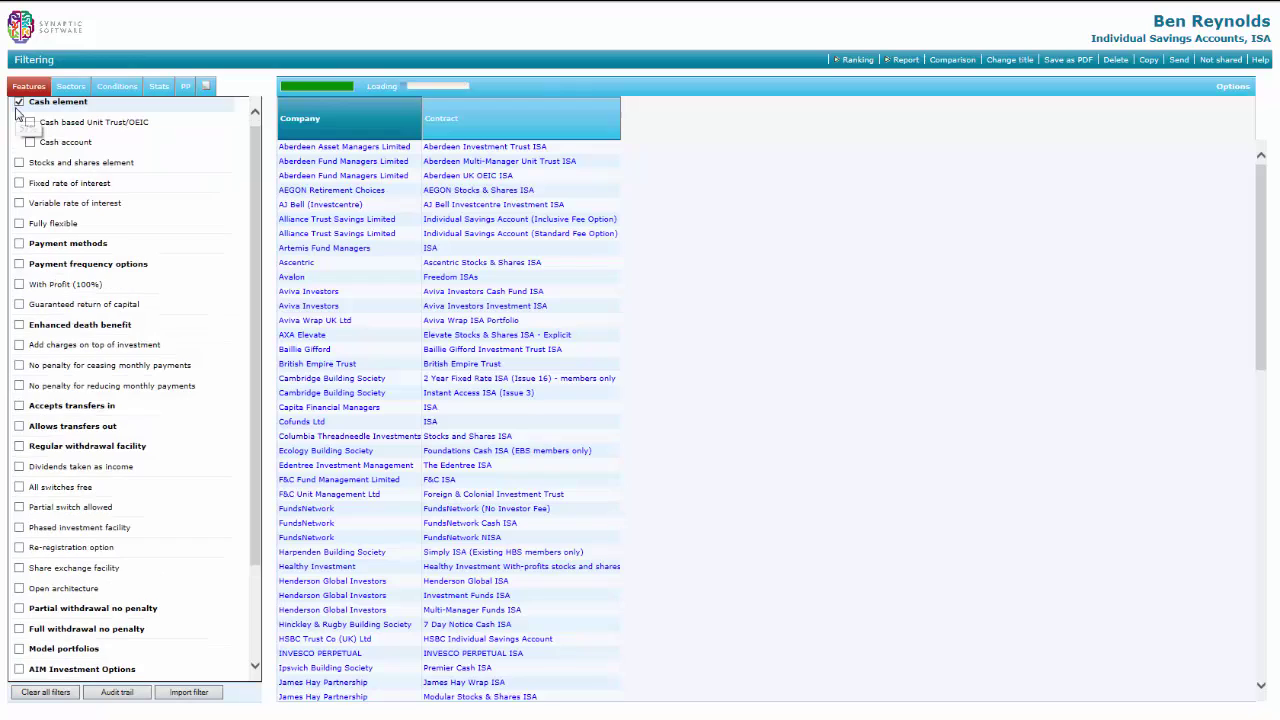
left_click(19, 163)
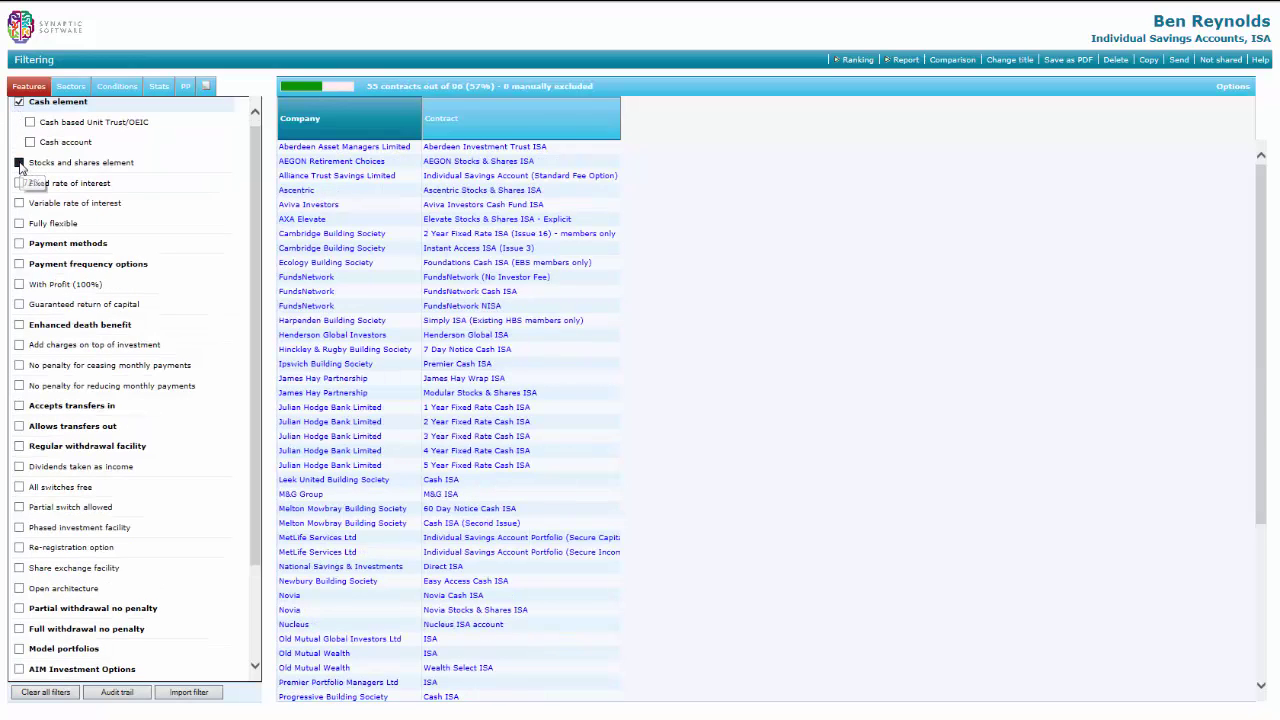
- Add the Variable rate of interest and Fully flexible fields to the contract grid and remove both again
left_click(58, 204)
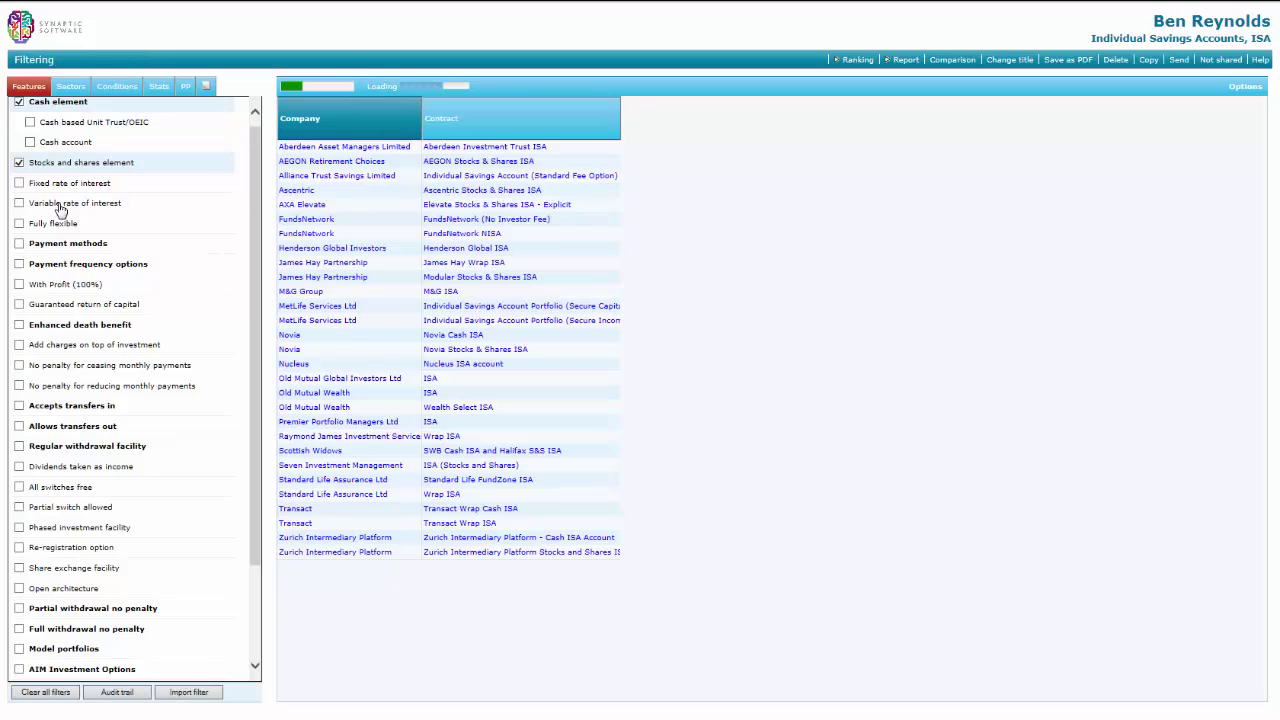
left_click(60, 224)
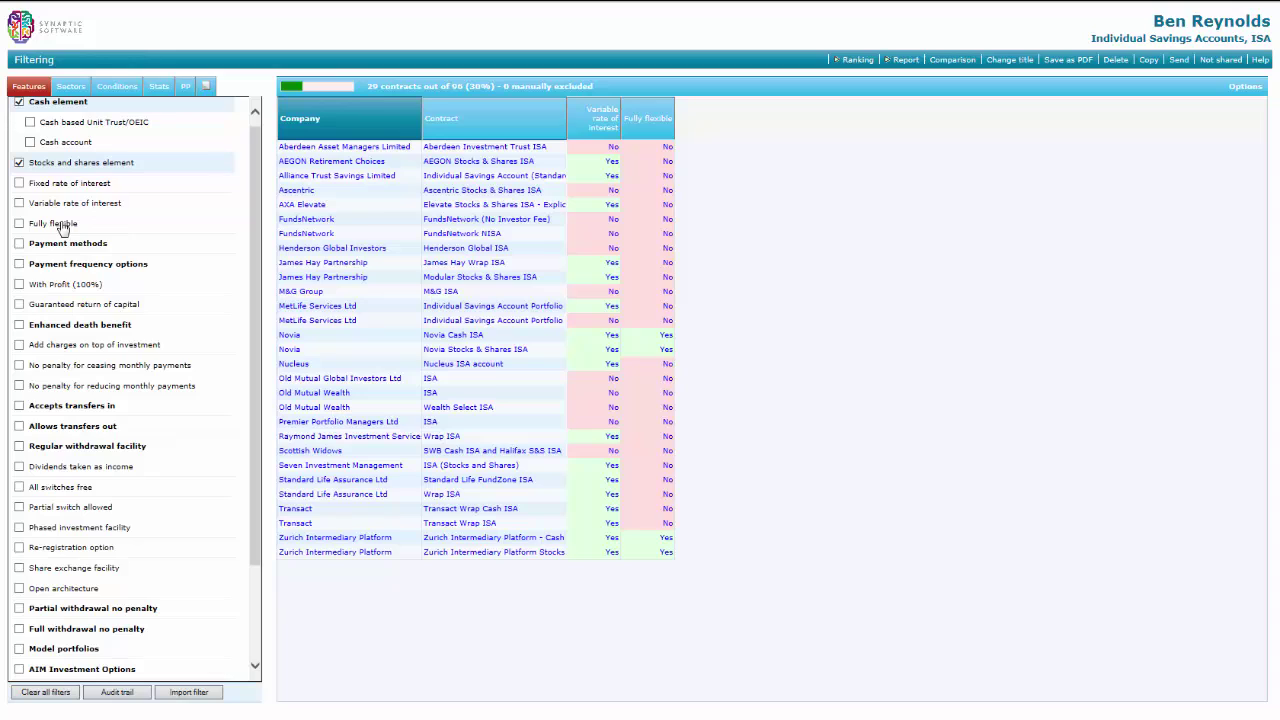
left_click(64, 206)
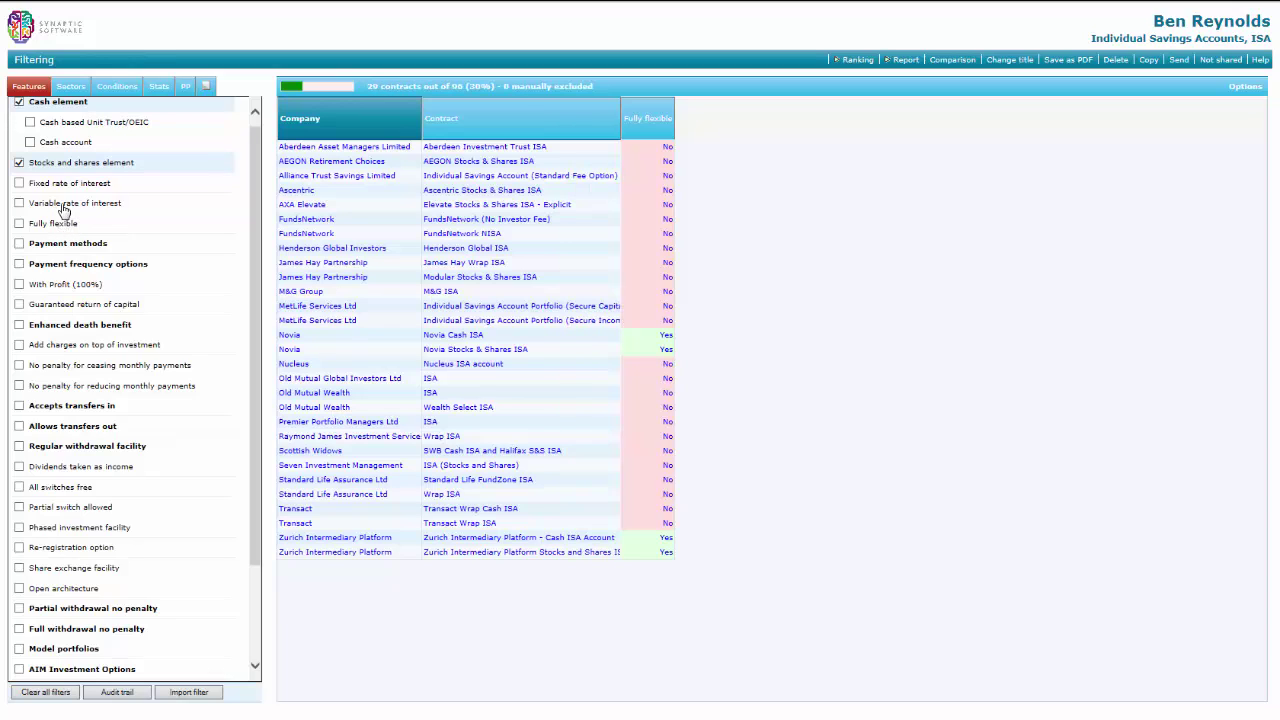
left_click(657, 122)
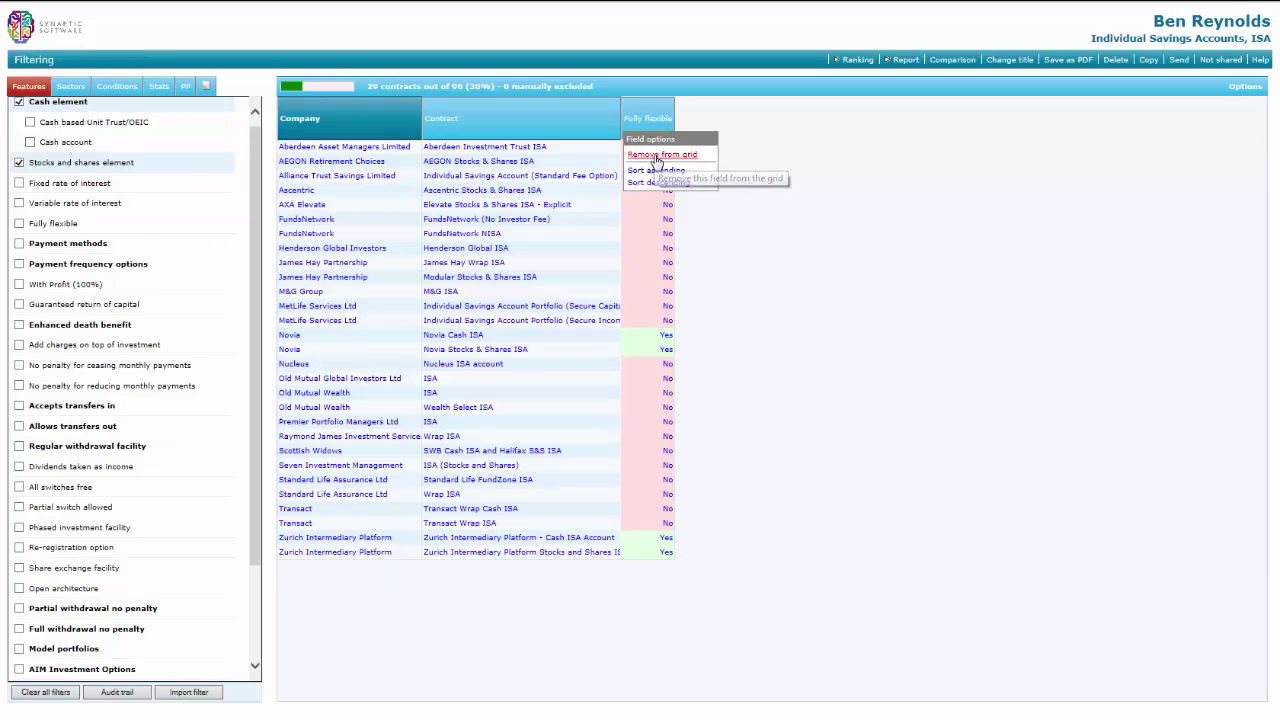
left_click(660, 155)
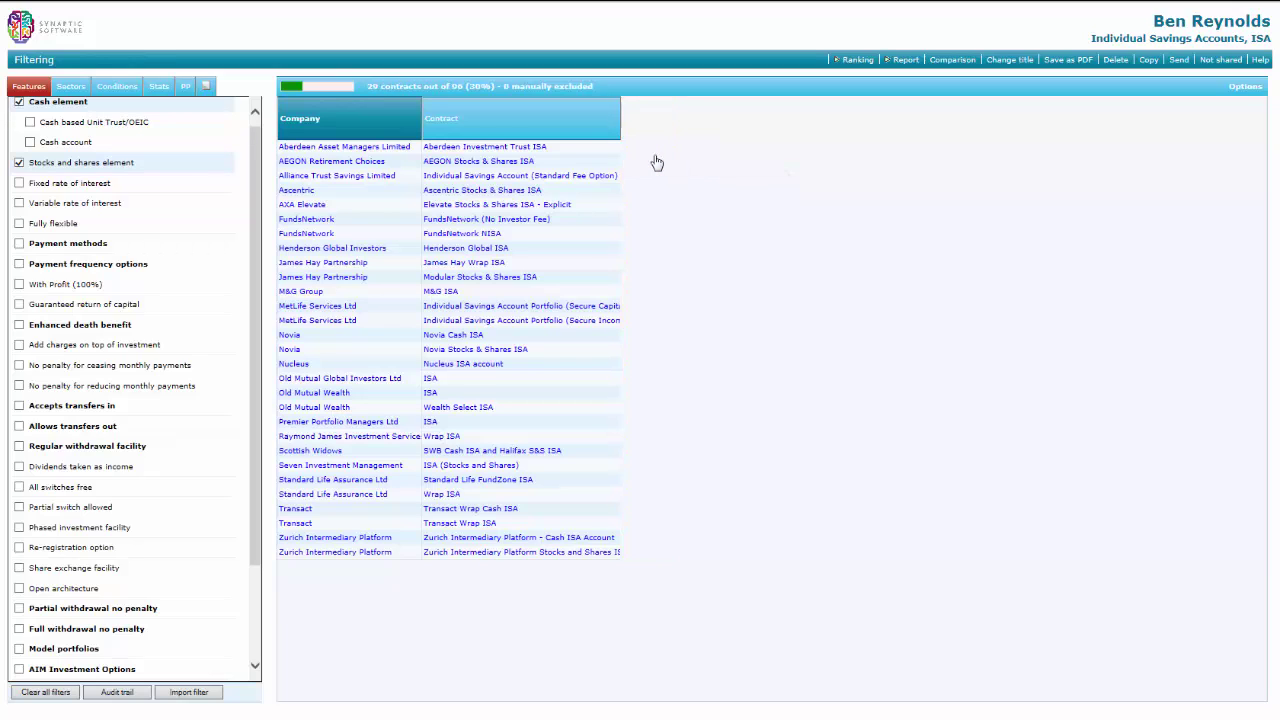
- In the IA/ABI/AIC sectors, try ABI Sterling Corporate Bond (Life Funds) as a filter and as a grid field, clearing each again
left_click(69, 89)
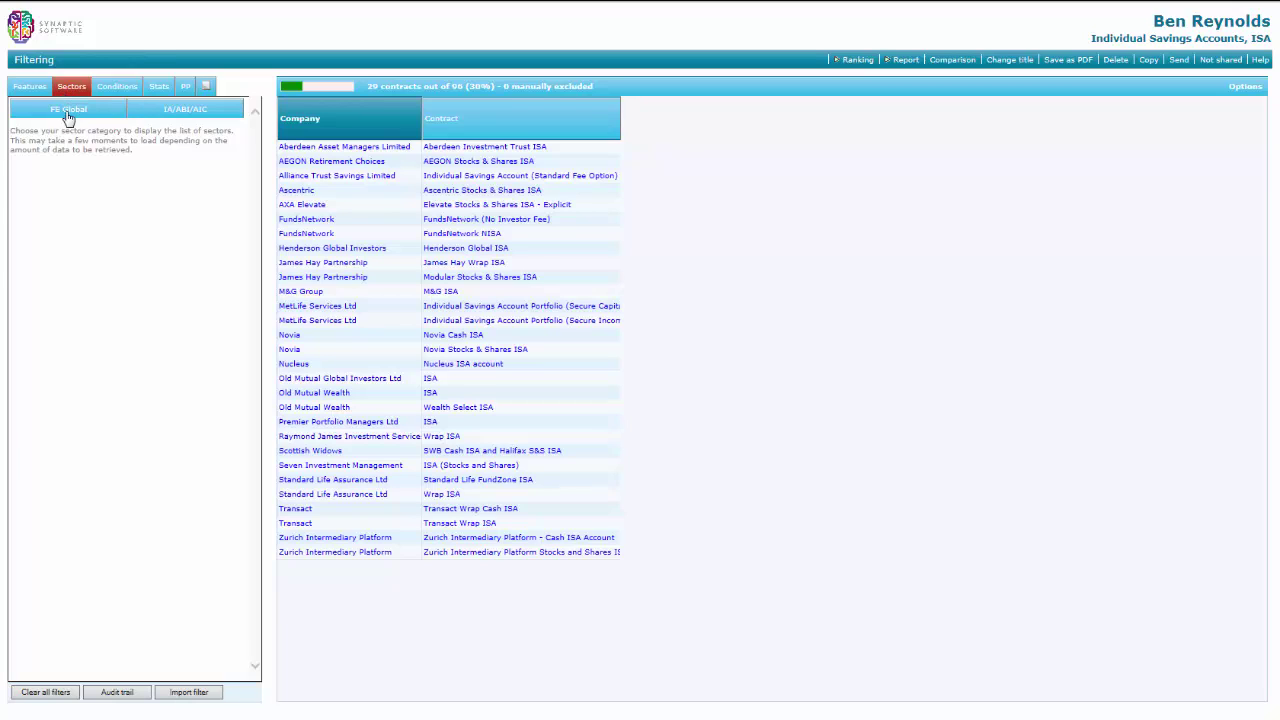
left_click(200, 115)
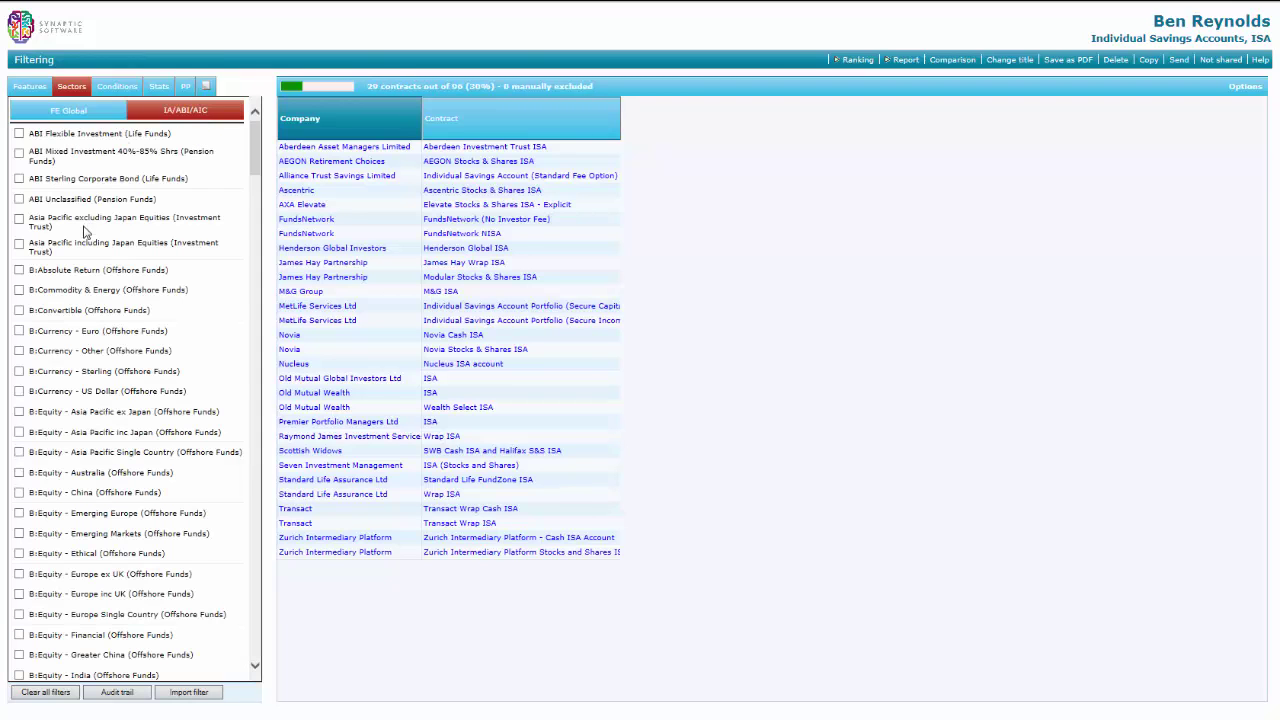
left_click(19, 179)
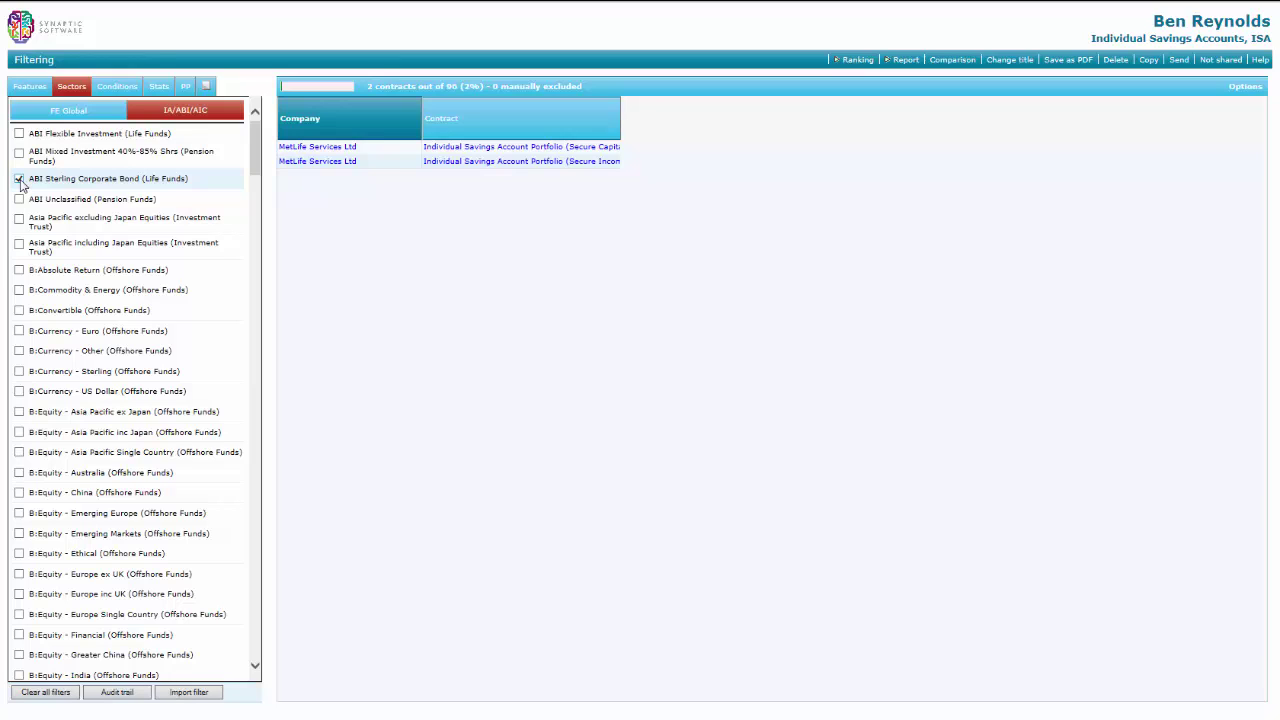
left_click(19, 179)
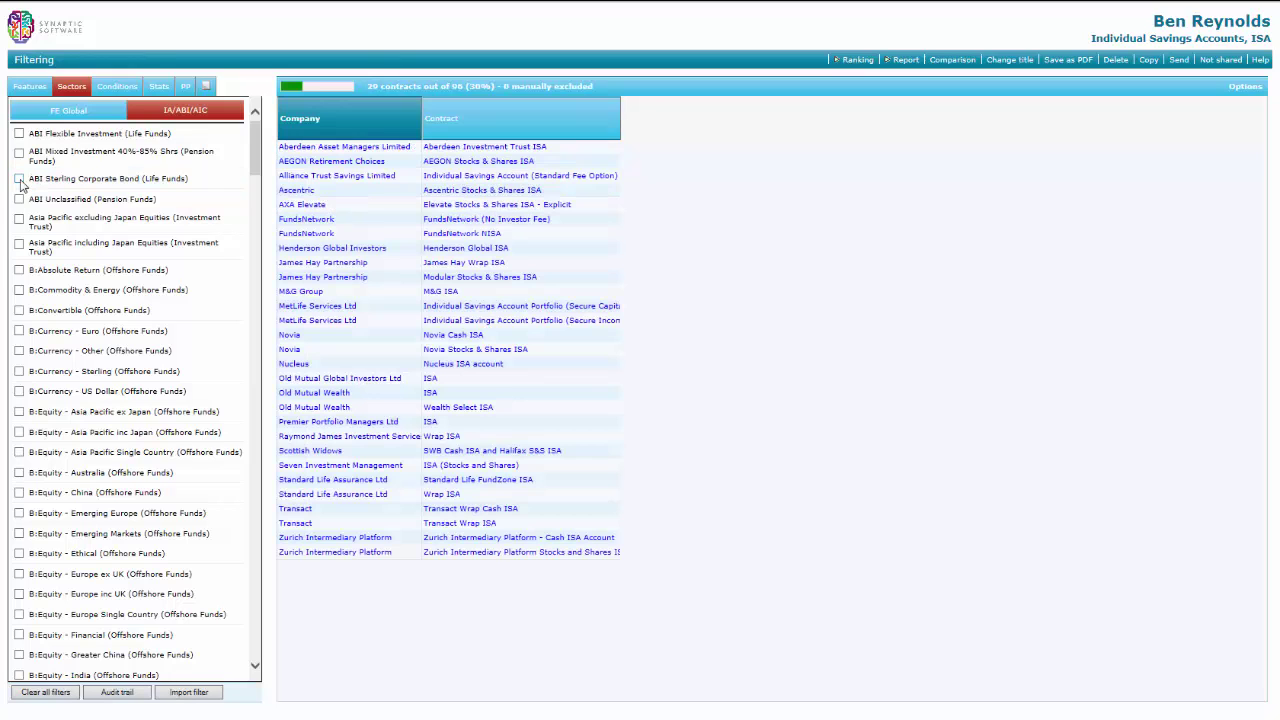
right_click(100, 185)
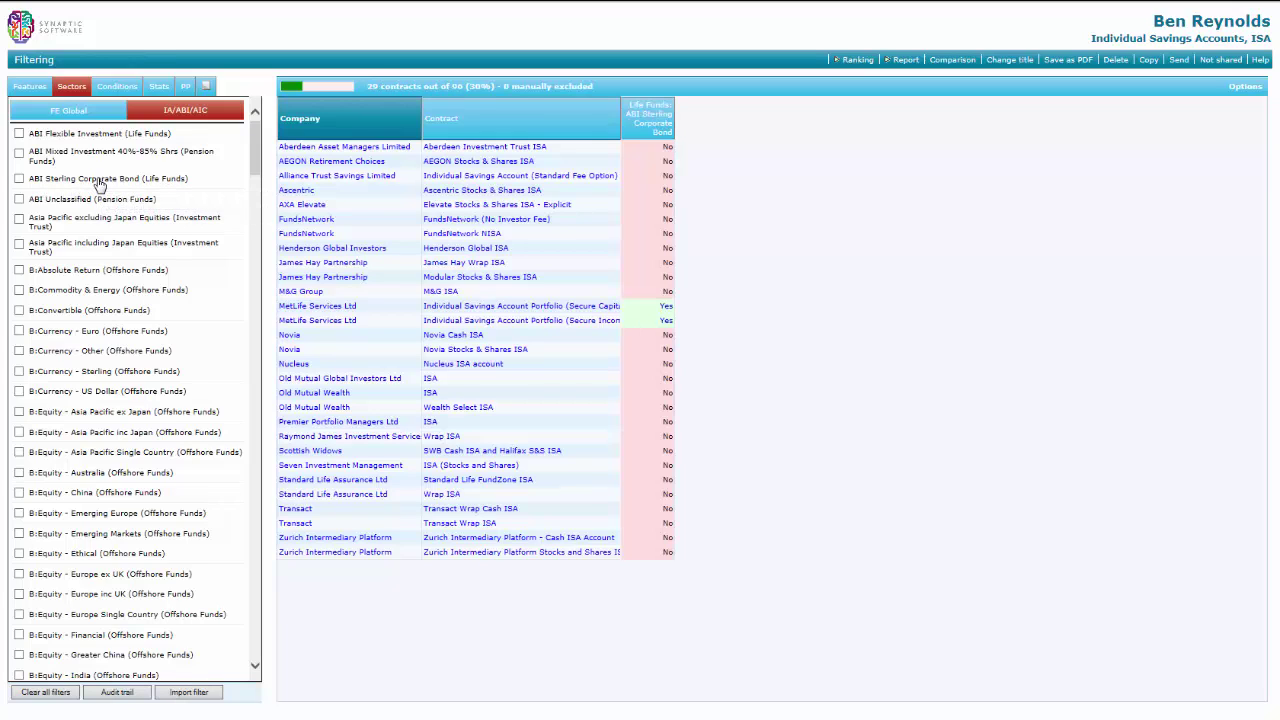
right_click(100, 185)
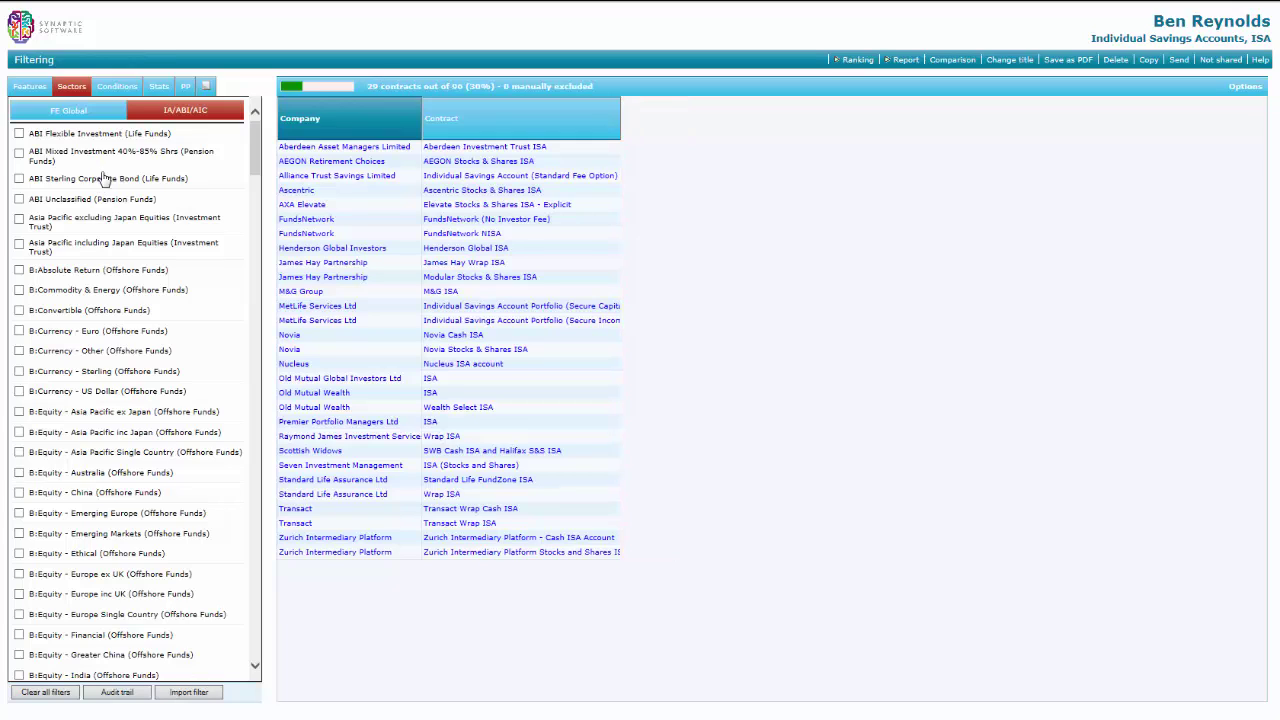
- Show the Minimum monthly contribution condition in the grid and filter the contracts to <= £50
left_click(118, 88)
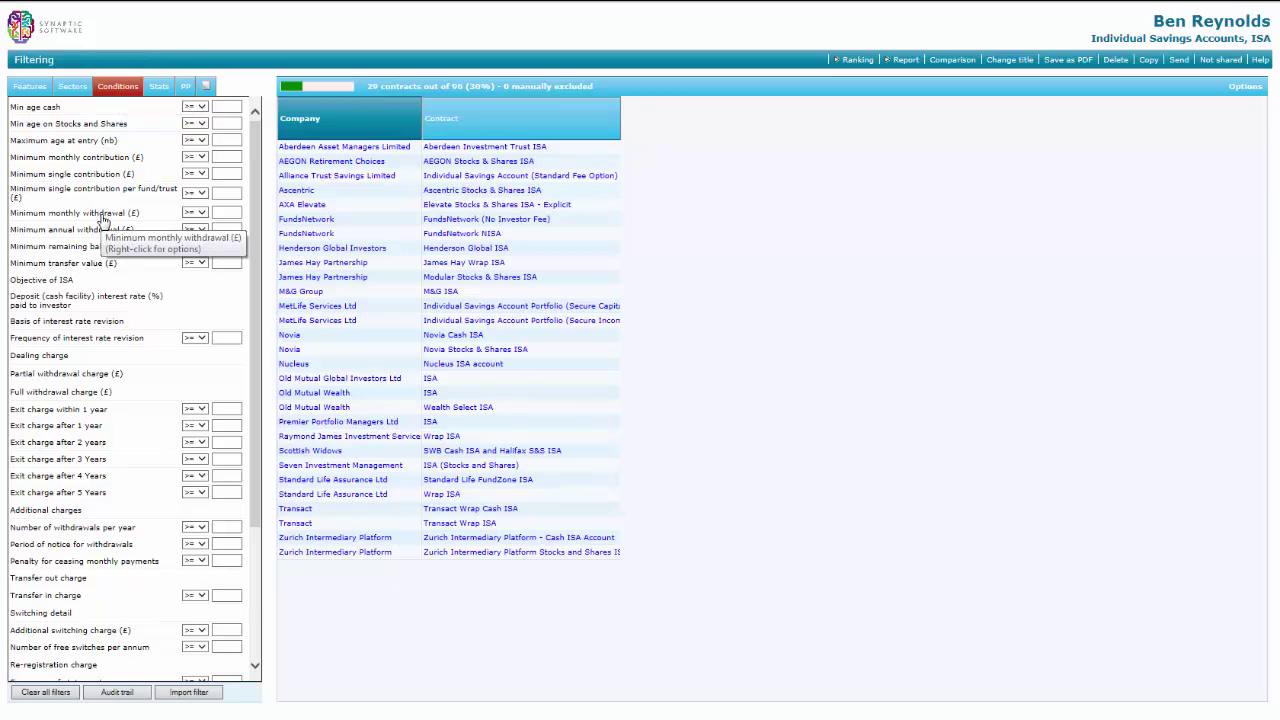
left_click(57, 163)
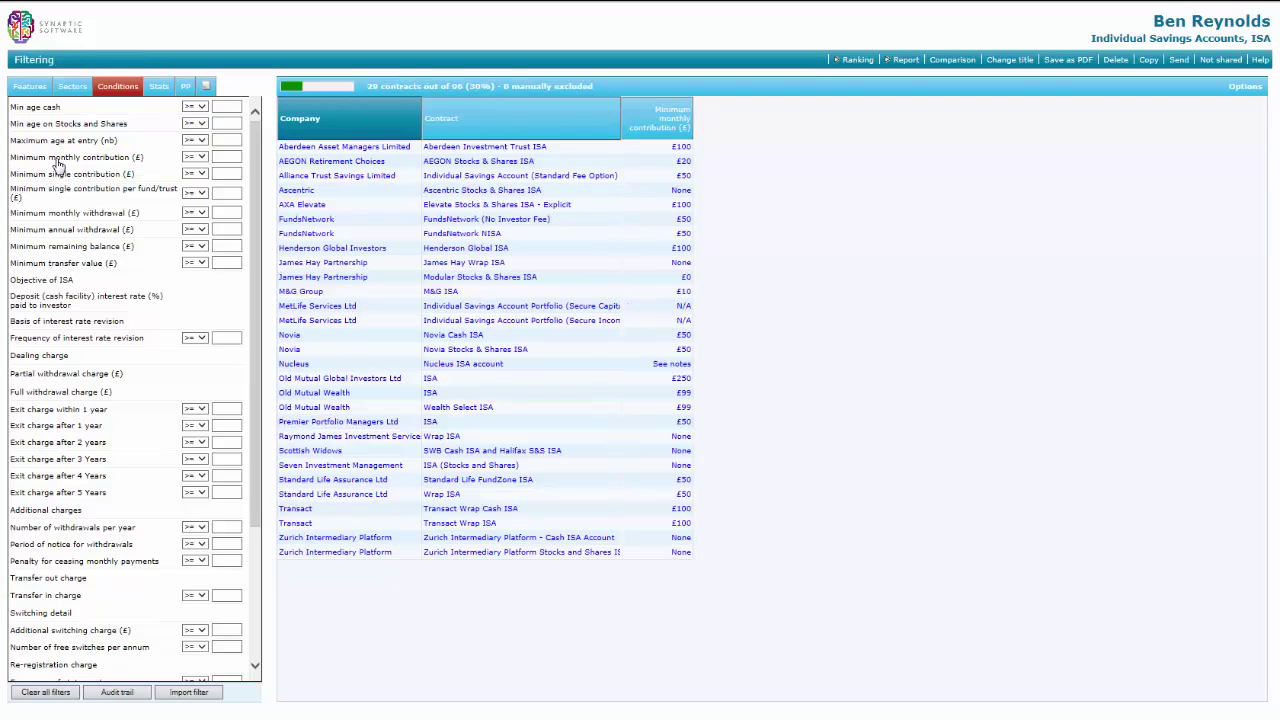
left_click(228, 155)
left_click(201, 157)
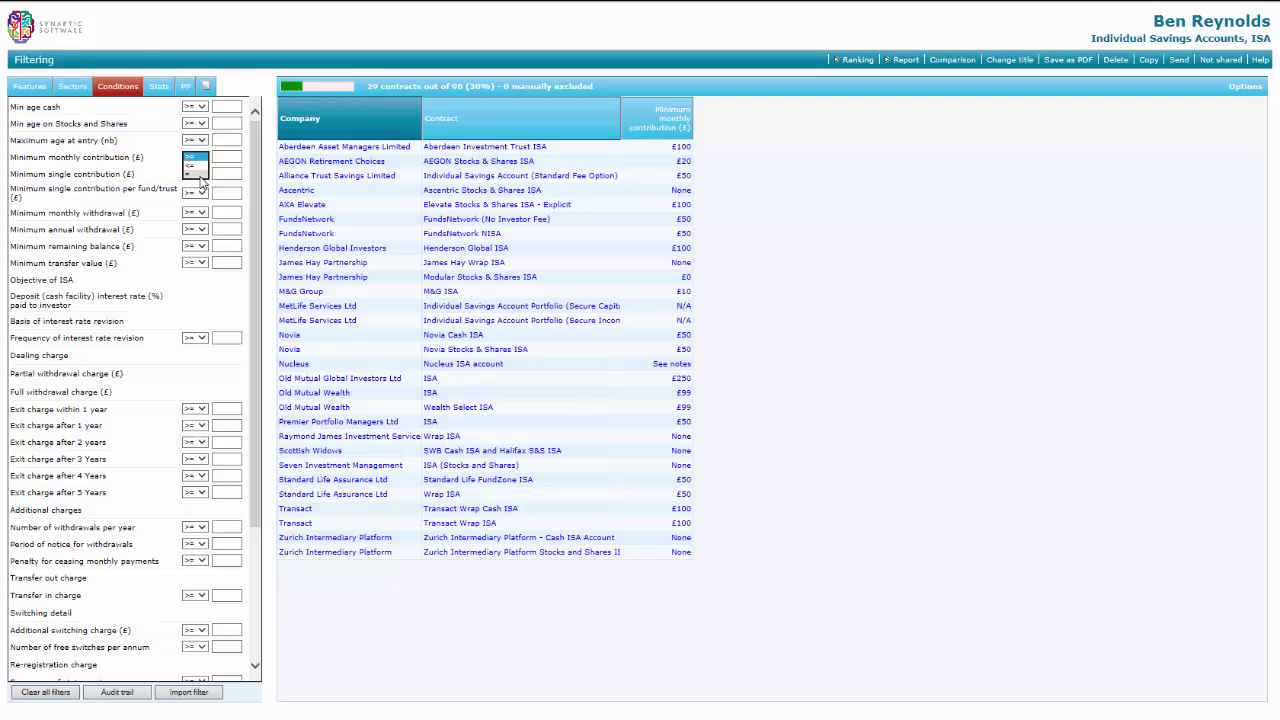
left_click(230, 156)
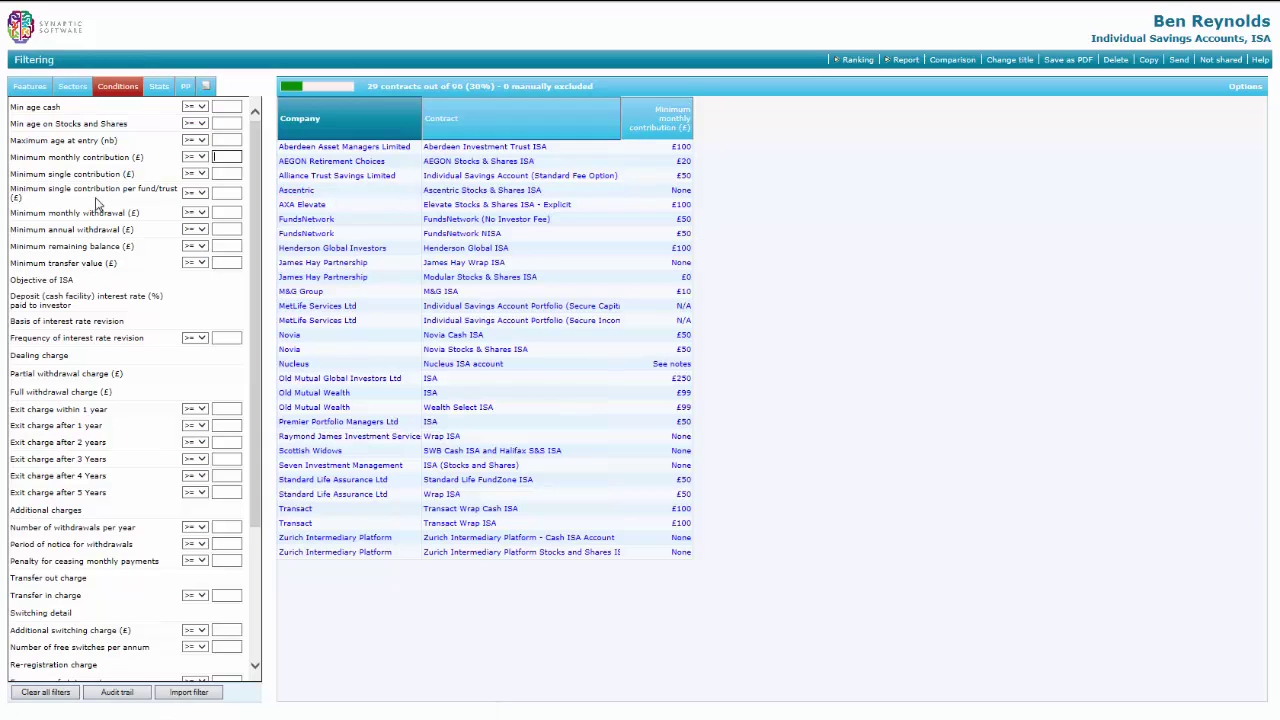
left_click(200, 157)
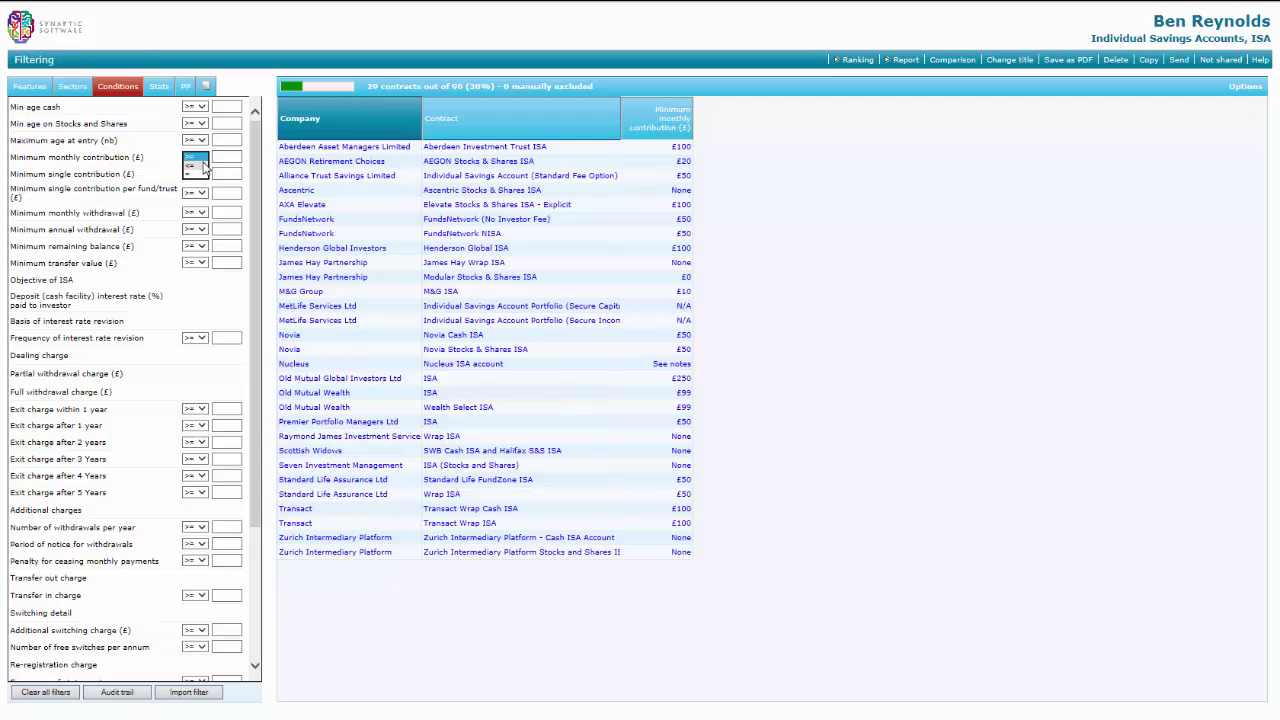
left_click(195, 174)
left_click(228, 157)
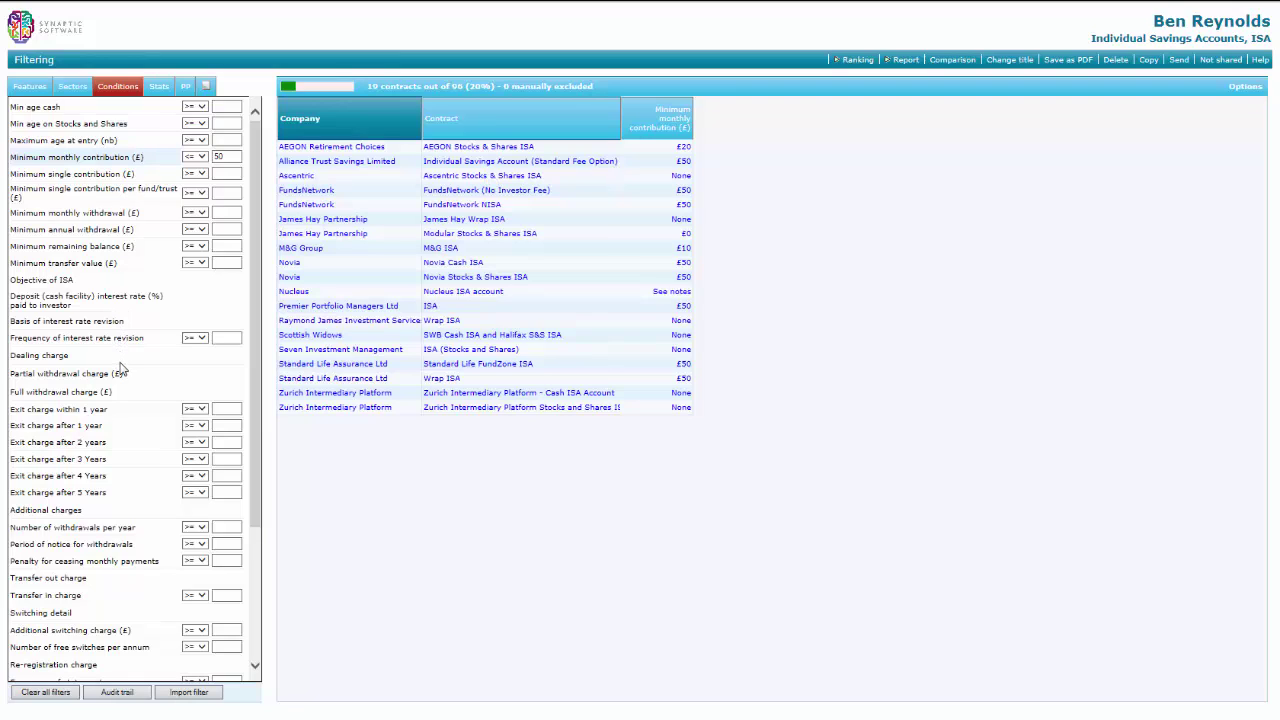
- Show the Objective of ISA field in the grid and view the full objective of the James Hay Wrap ISA
left_click(60, 284)
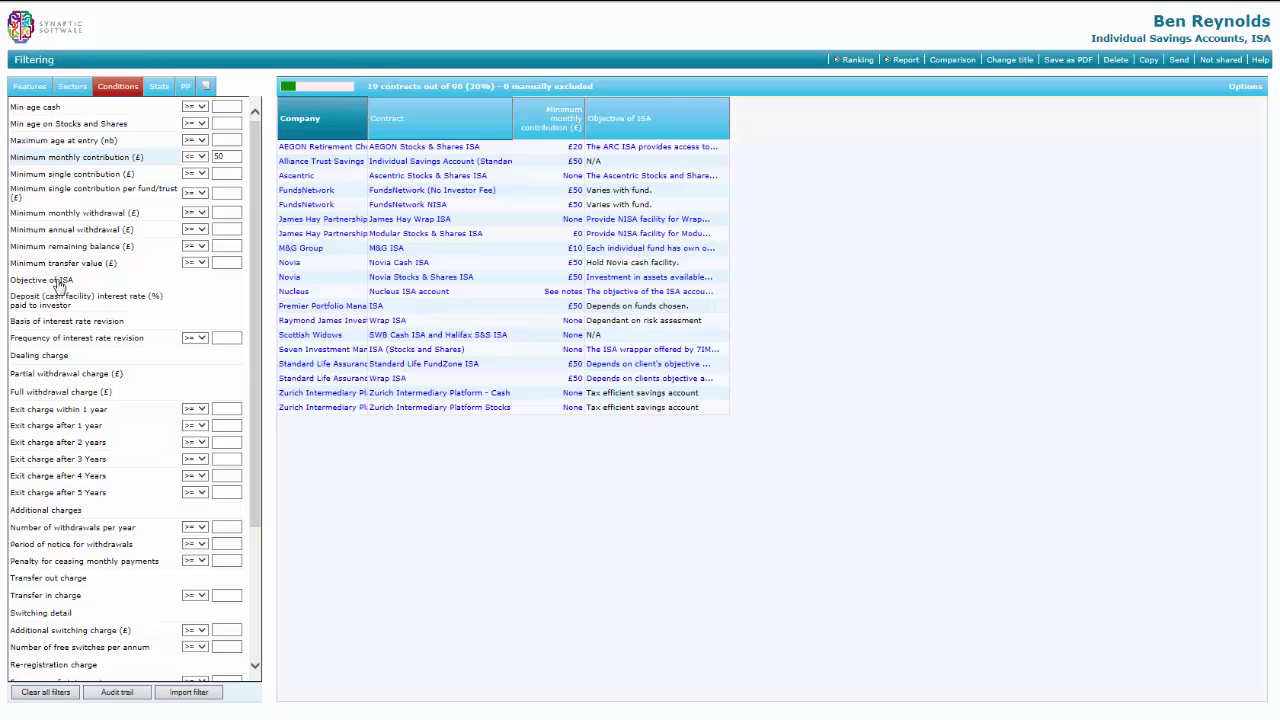
left_click(618, 222)
left_click(450, 220)
left_click(789, 136)
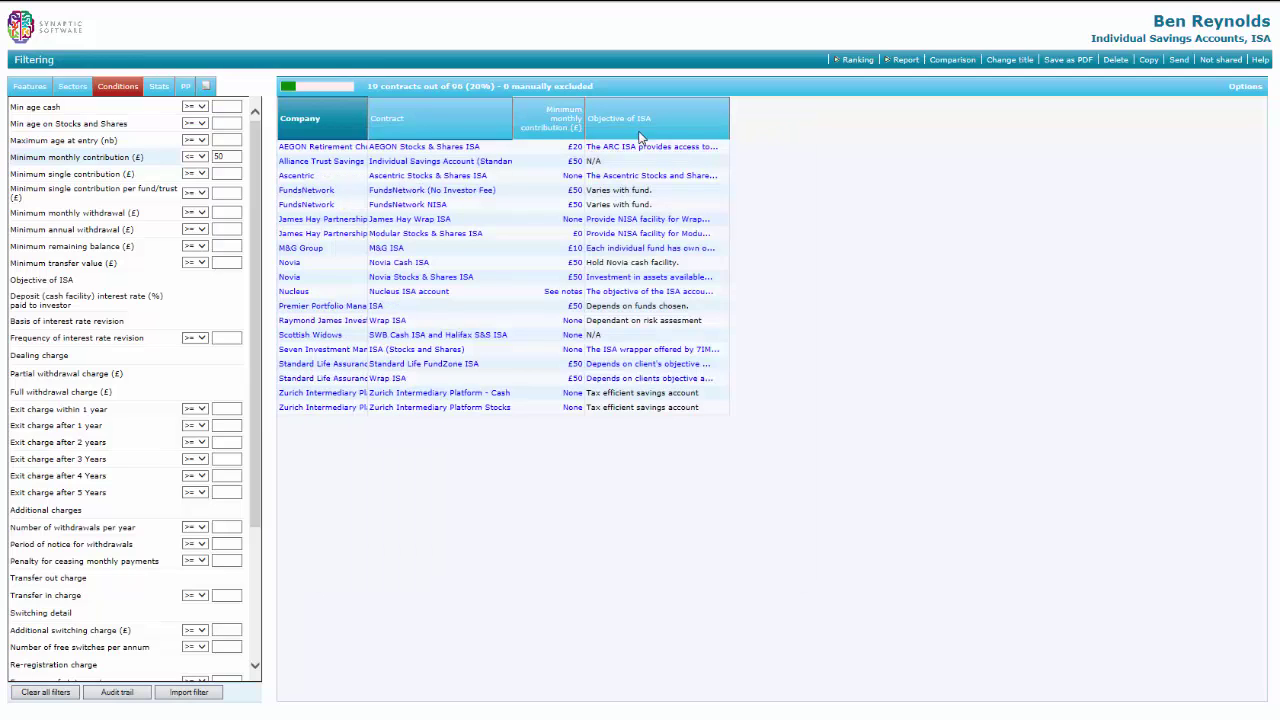
- Remove all added fields from the contract grid at once, keeping the filters
left_click(1239, 90)
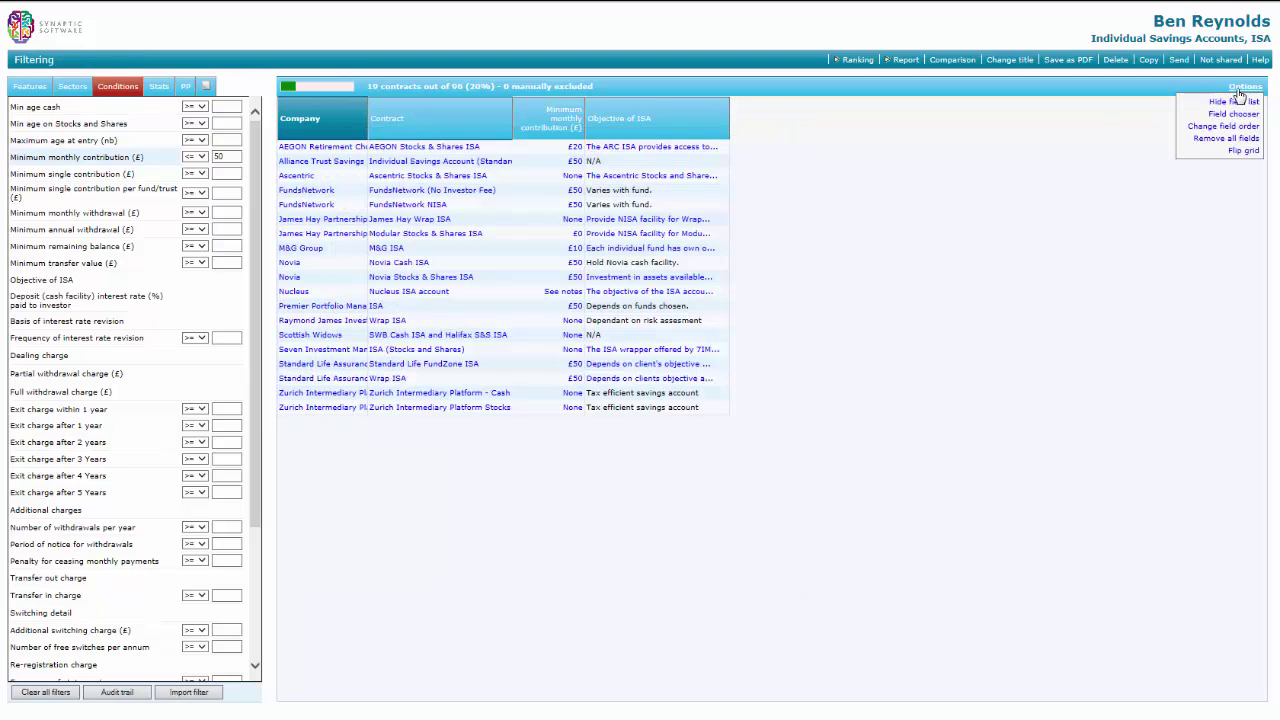
left_click(1236, 141)
left_click(713, 390)
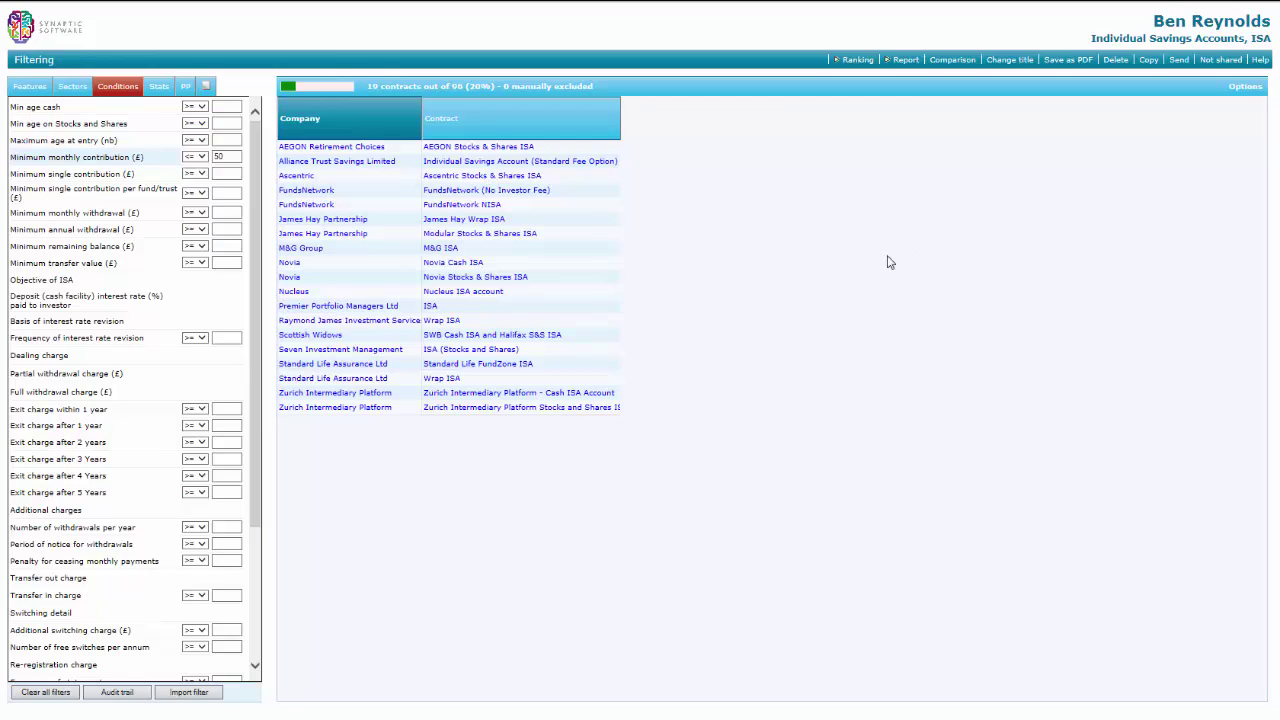
- Add the Linked funds and Linked sectors statistics to the grid, and open the audit trail of the applied filters
left_click(160, 88)
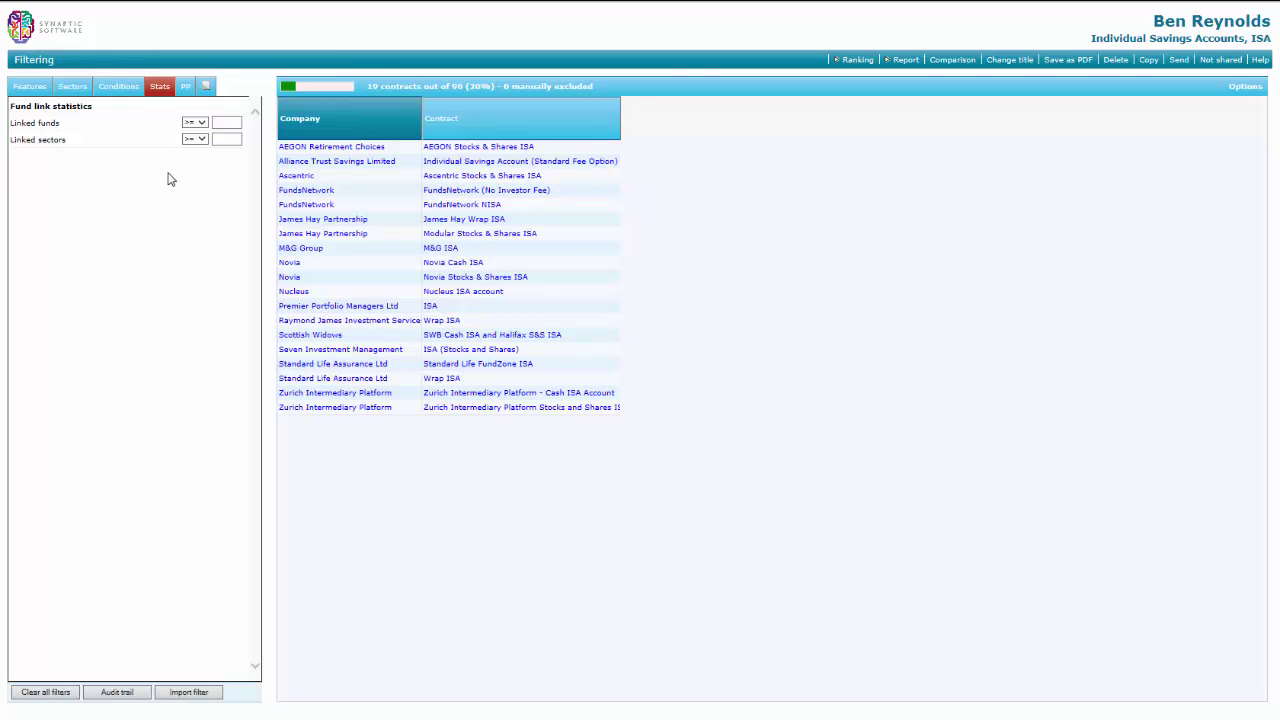
left_click(25, 124)
left_click(28, 142)
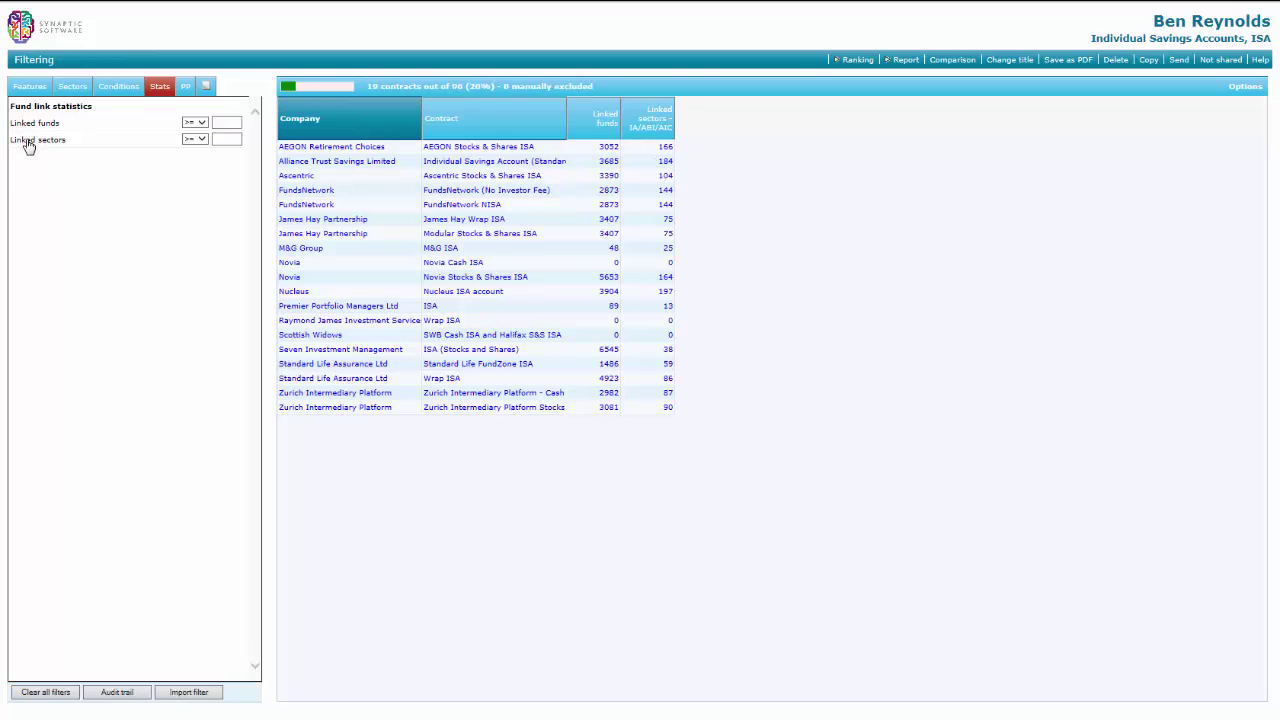
left_click(221, 121)
left_click(117, 693)
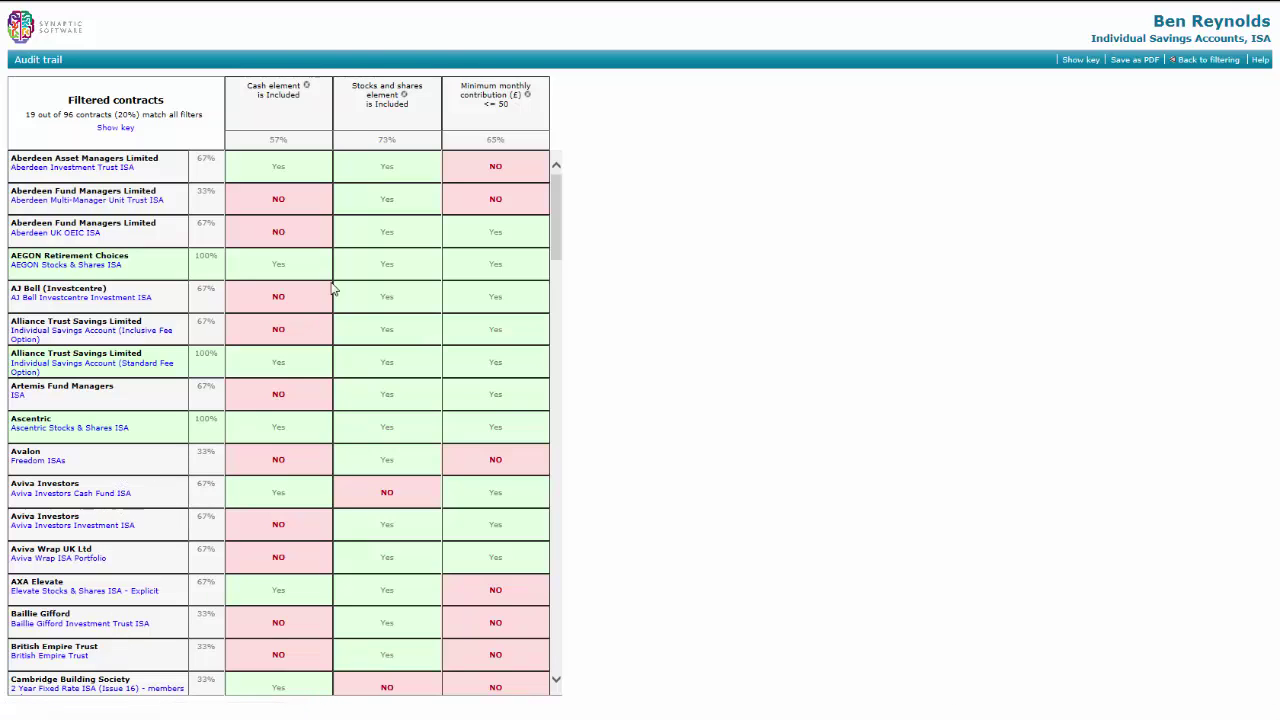
- Remove the Cash element filter from the research in the audit trail and return to filtering
left_click(306, 86)
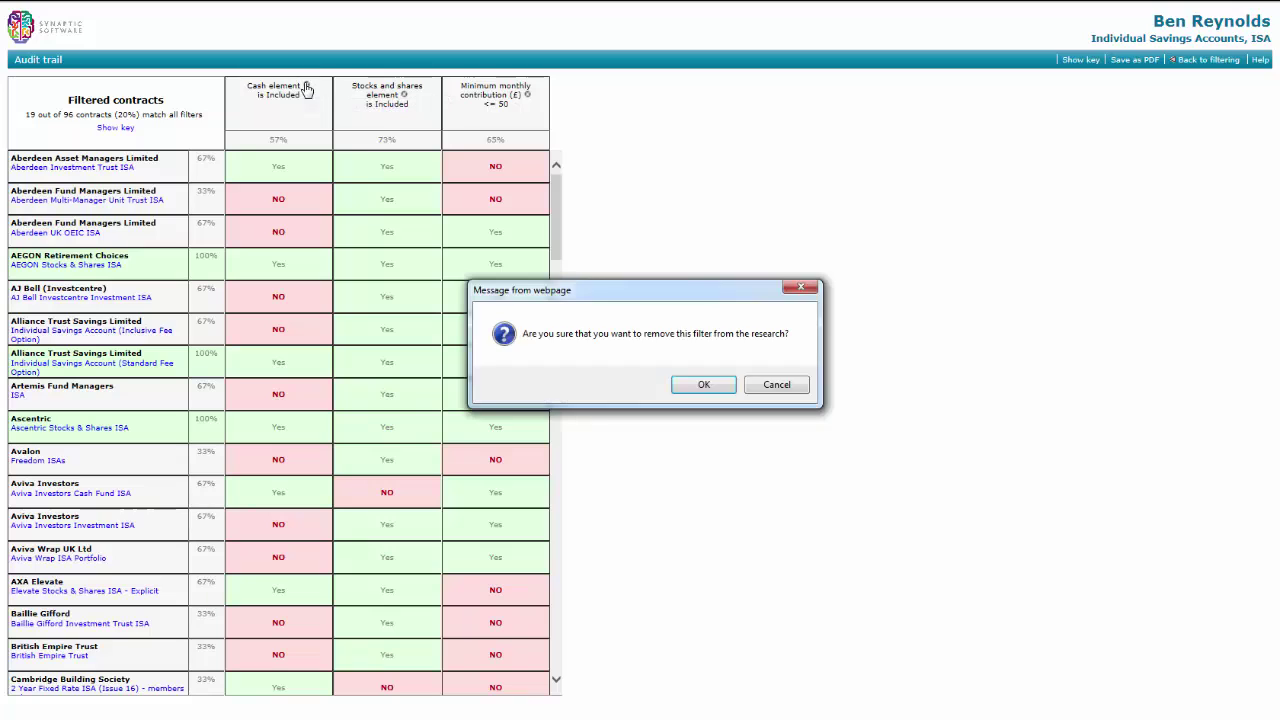
left_click(688, 385)
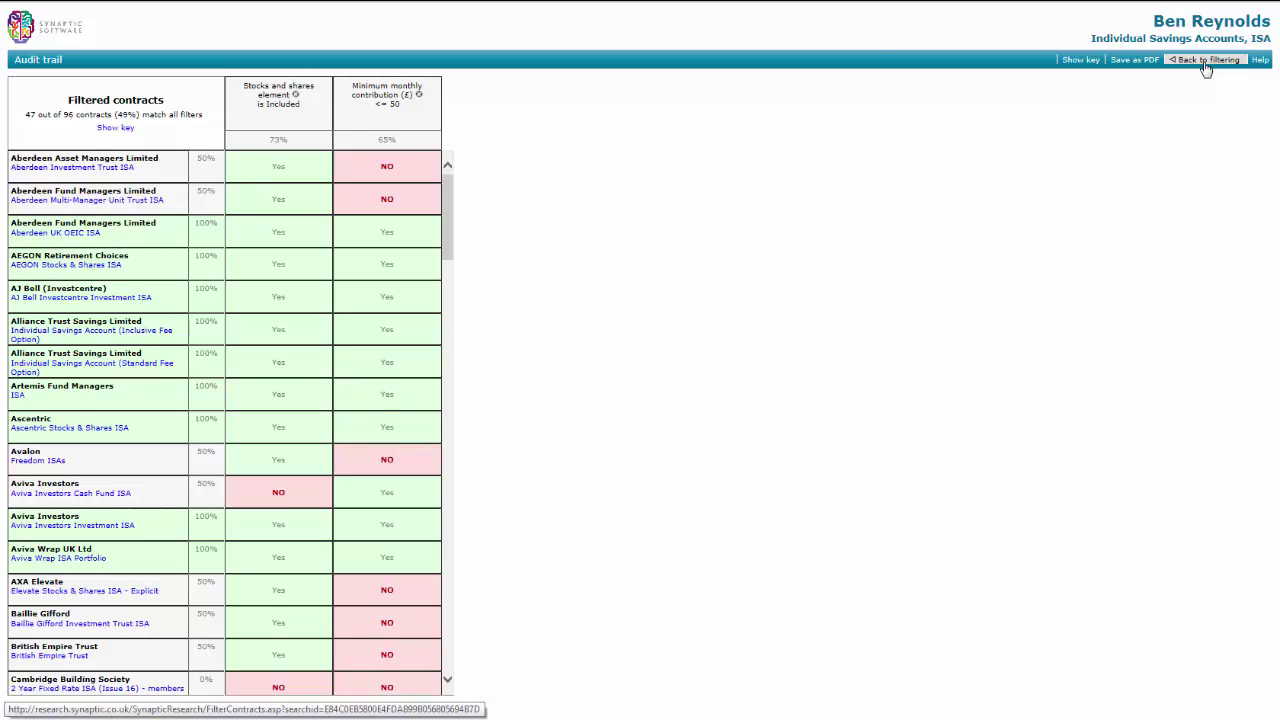
left_click(1207, 61)
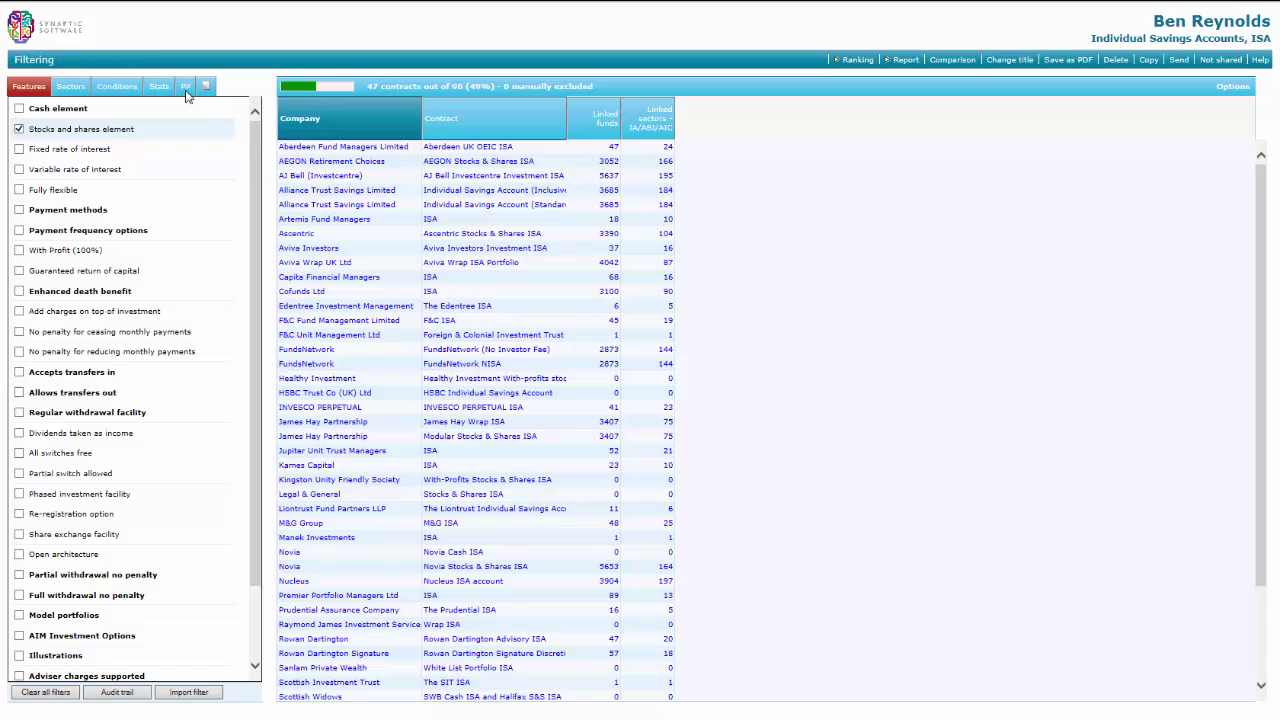
- Show the past performance fields for the ABI Unclassified (Pension Funds) sector
left_click(186, 90)
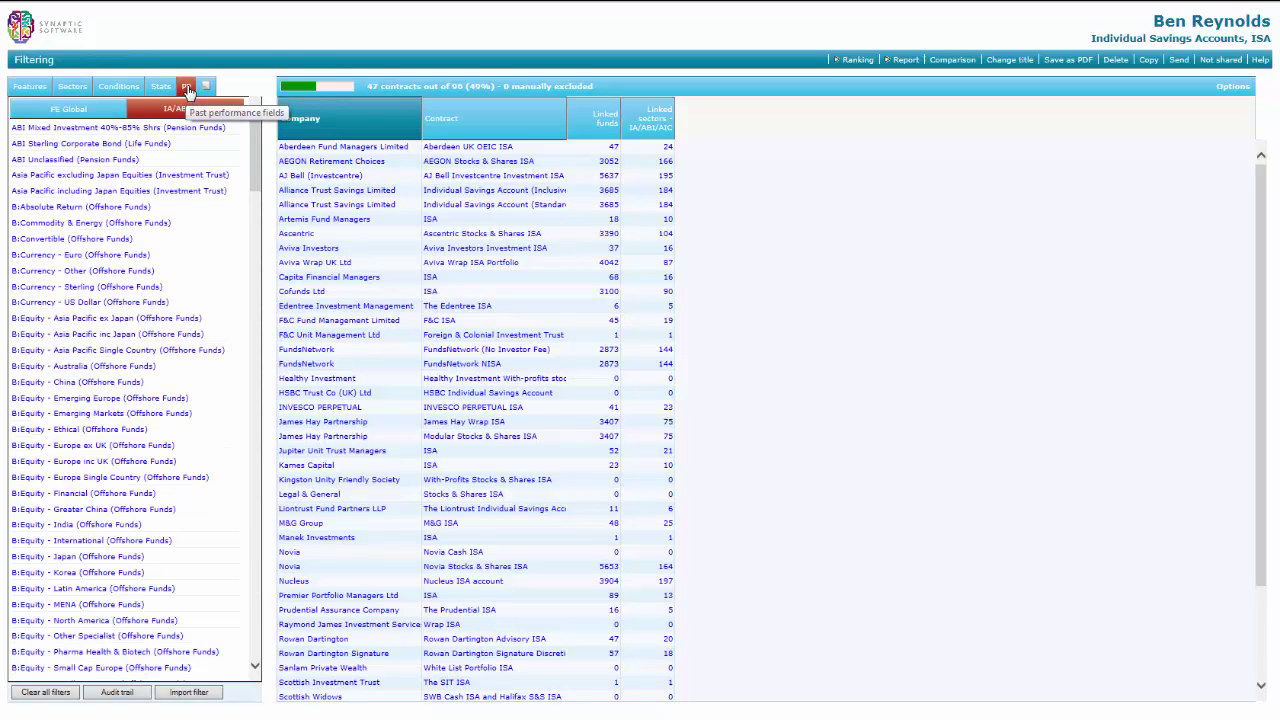
left_click(122, 160)
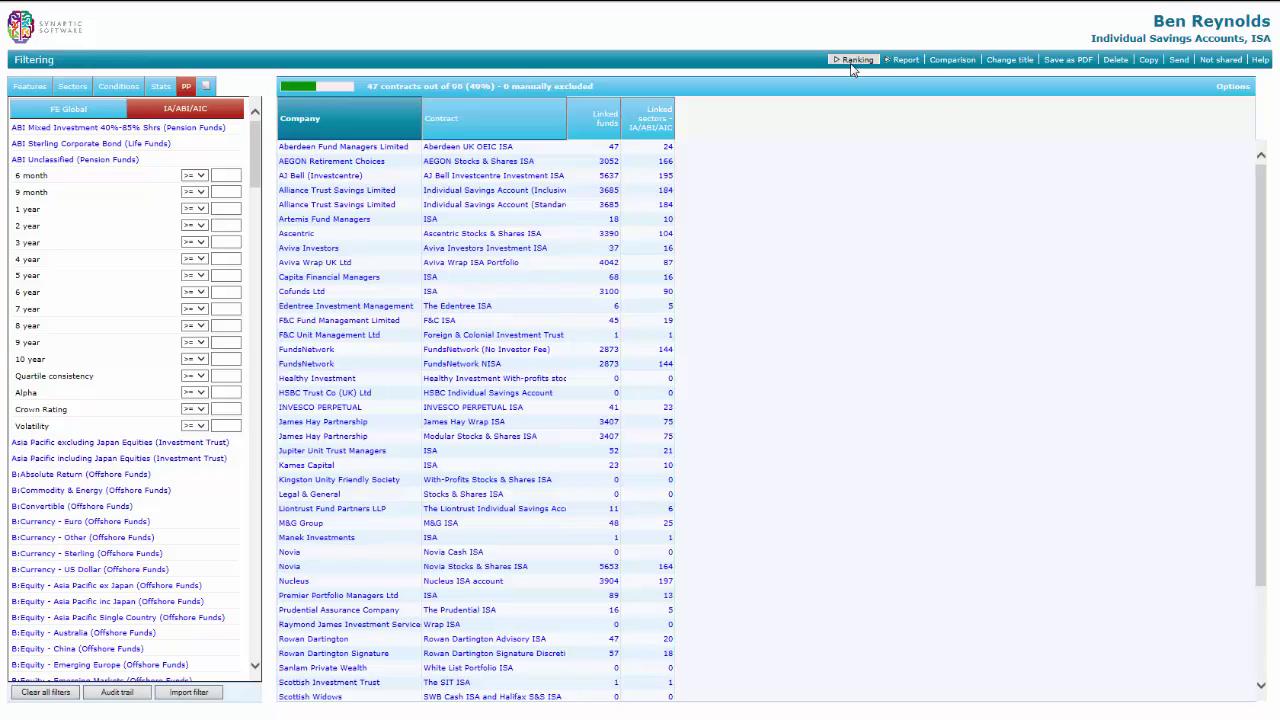
- Compare all the filtered contracts in a comparison grid, including Stats and Notes alongside Features and Conditions
left_click(970, 62)
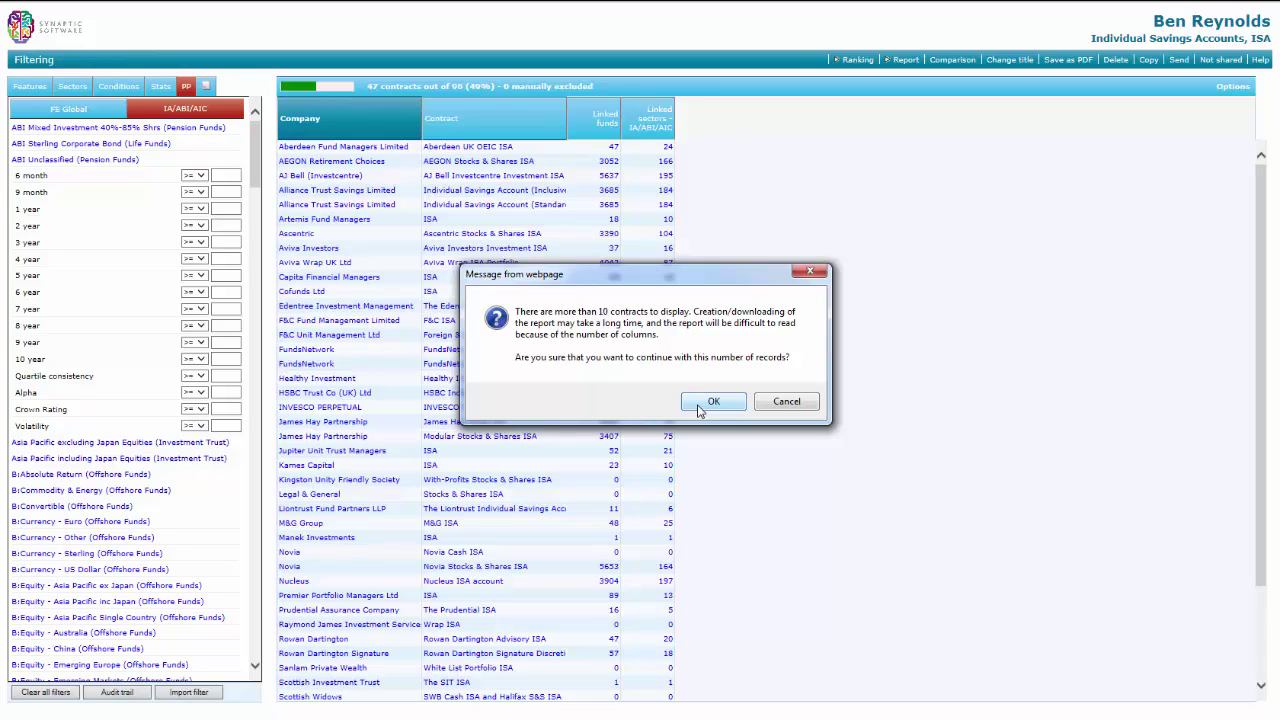
left_click(712, 402)
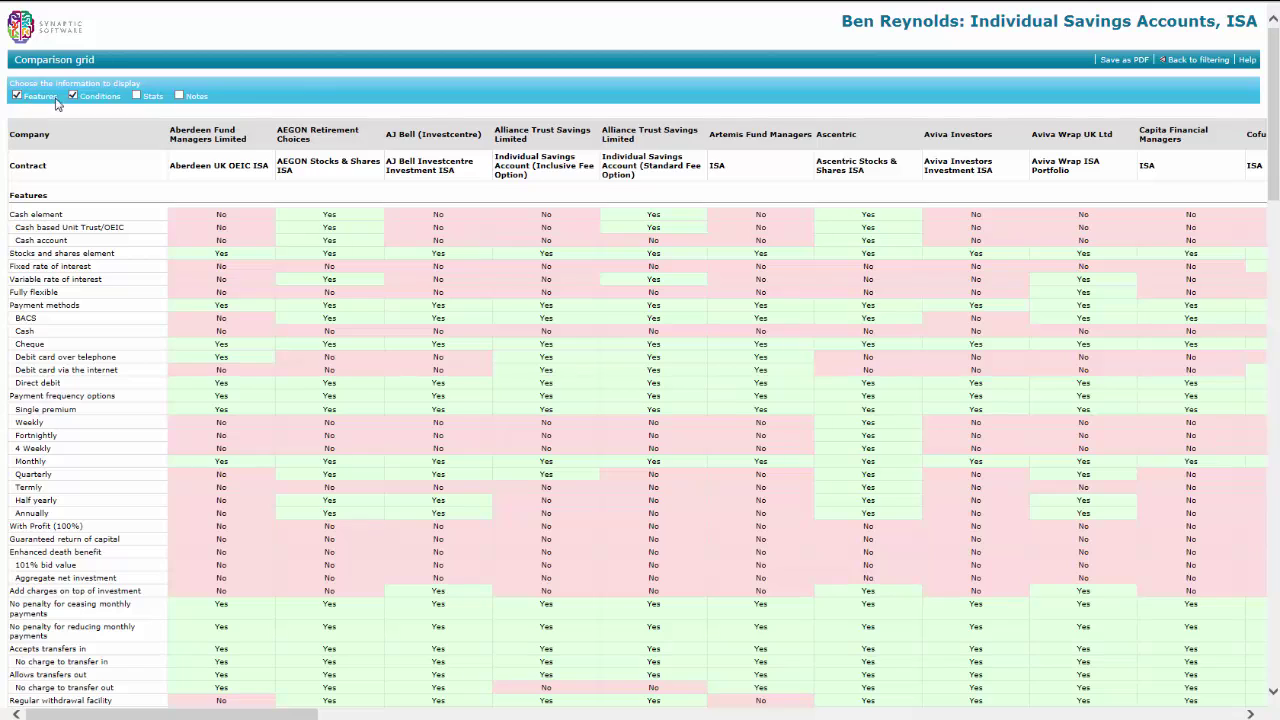
left_click(136, 95)
left_click(181, 96)
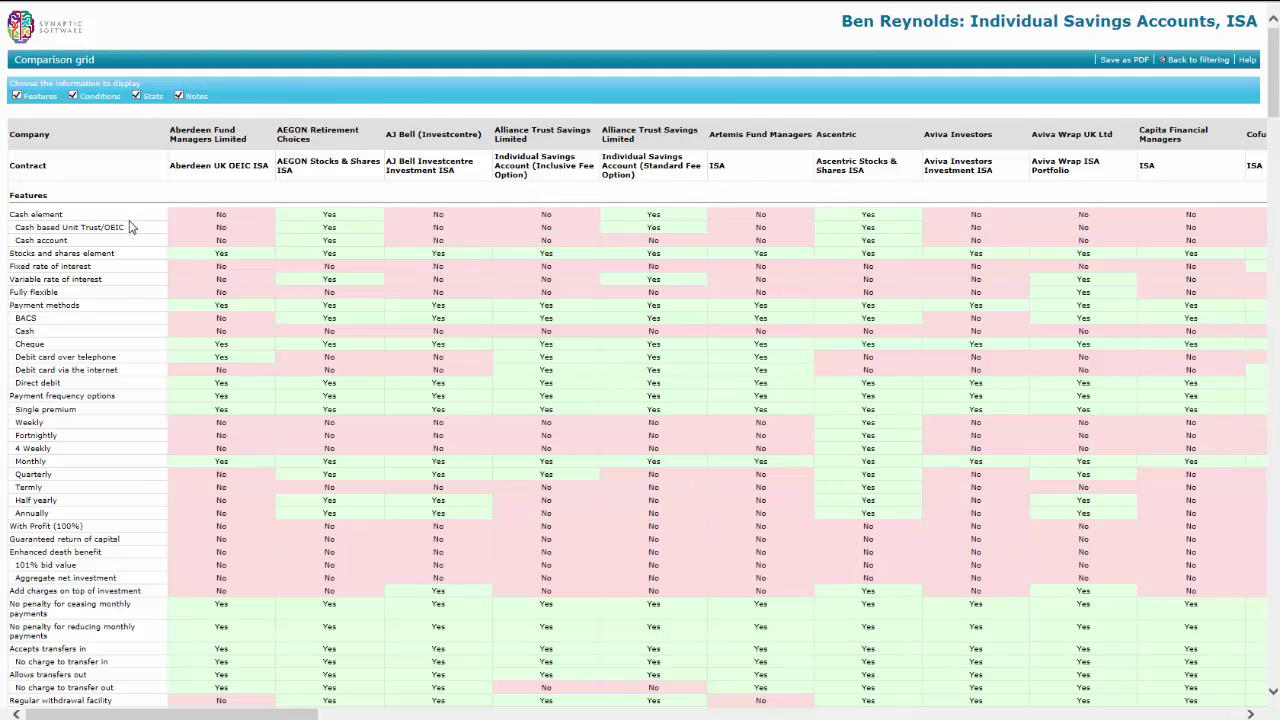
- Review the features, policy conditions, statistics and contract notes in the comparison grid, and return to filtering
scroll(124, 300, "down", 3)
scroll(119, 408, "down", 15)
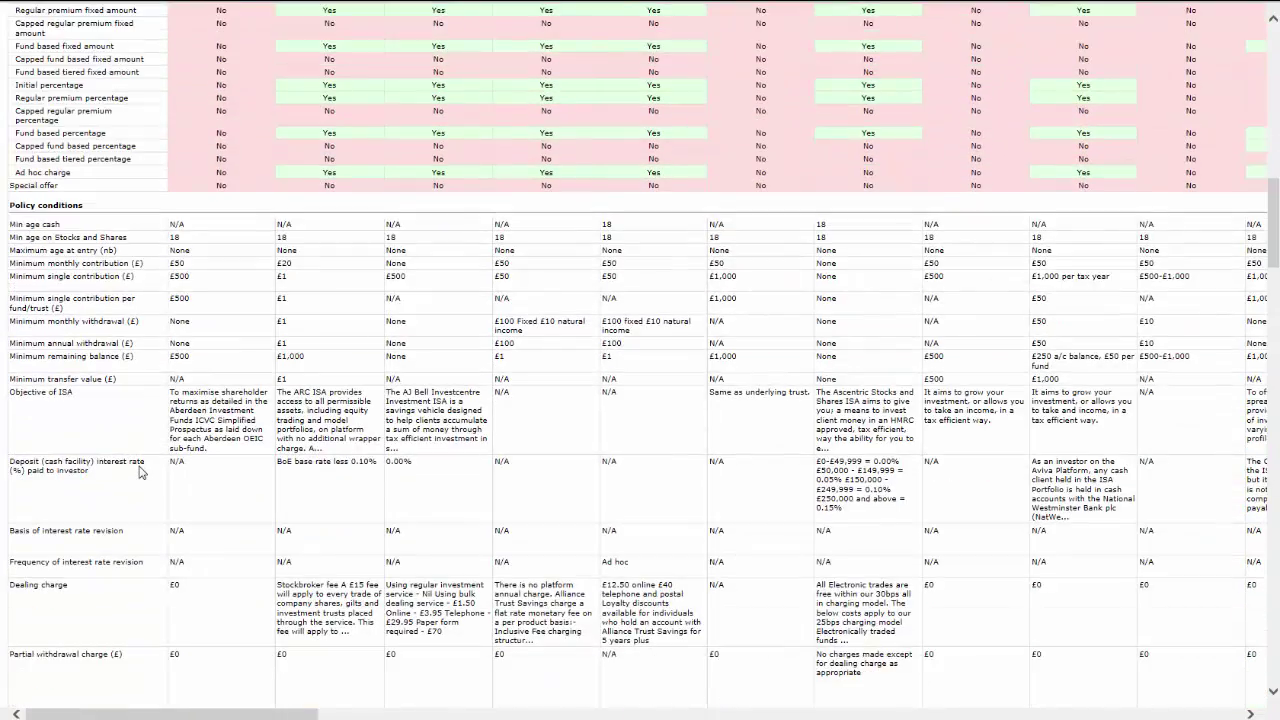
scroll(140, 472, "down", 15)
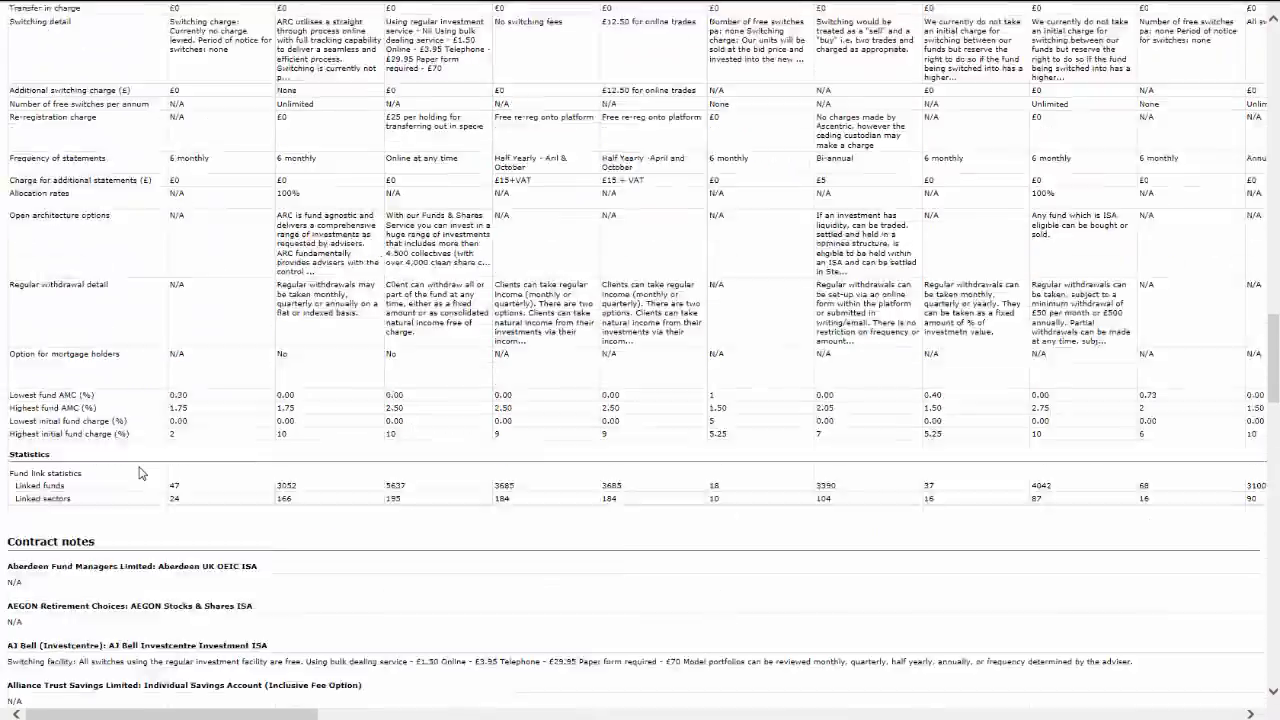
scroll(140, 472, "down", 5)
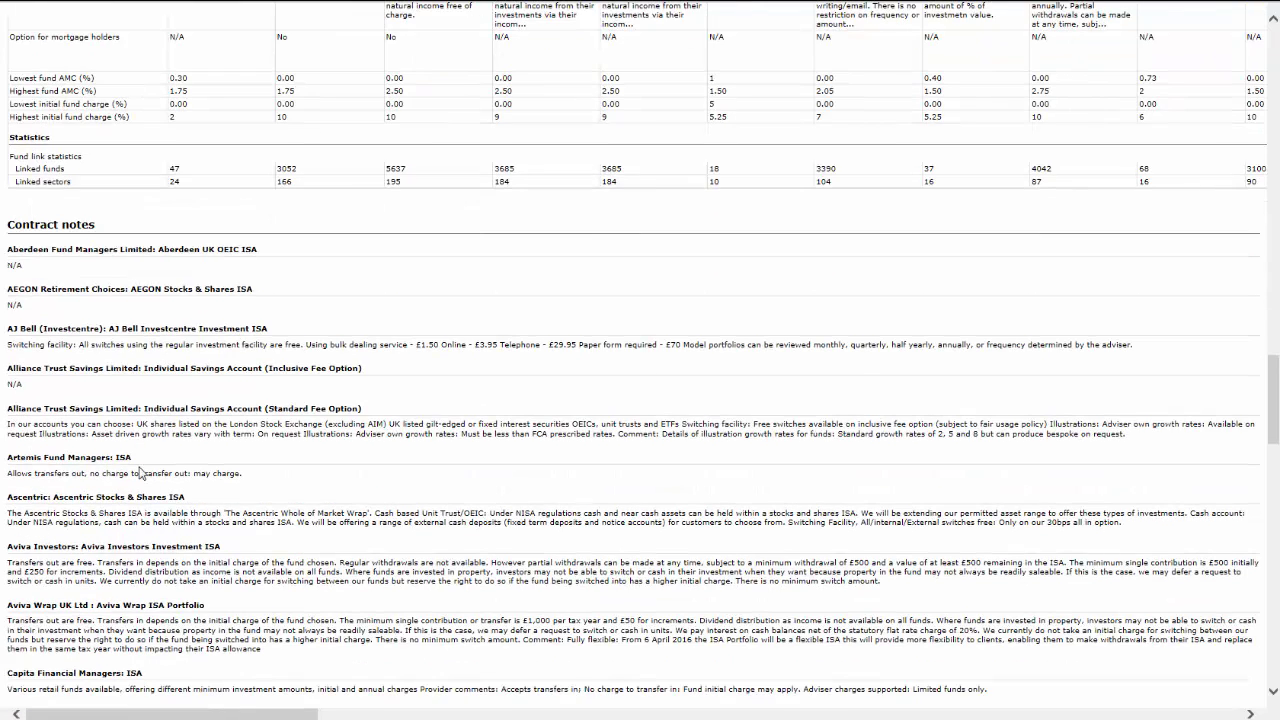
scroll(140, 472, "down", 2)
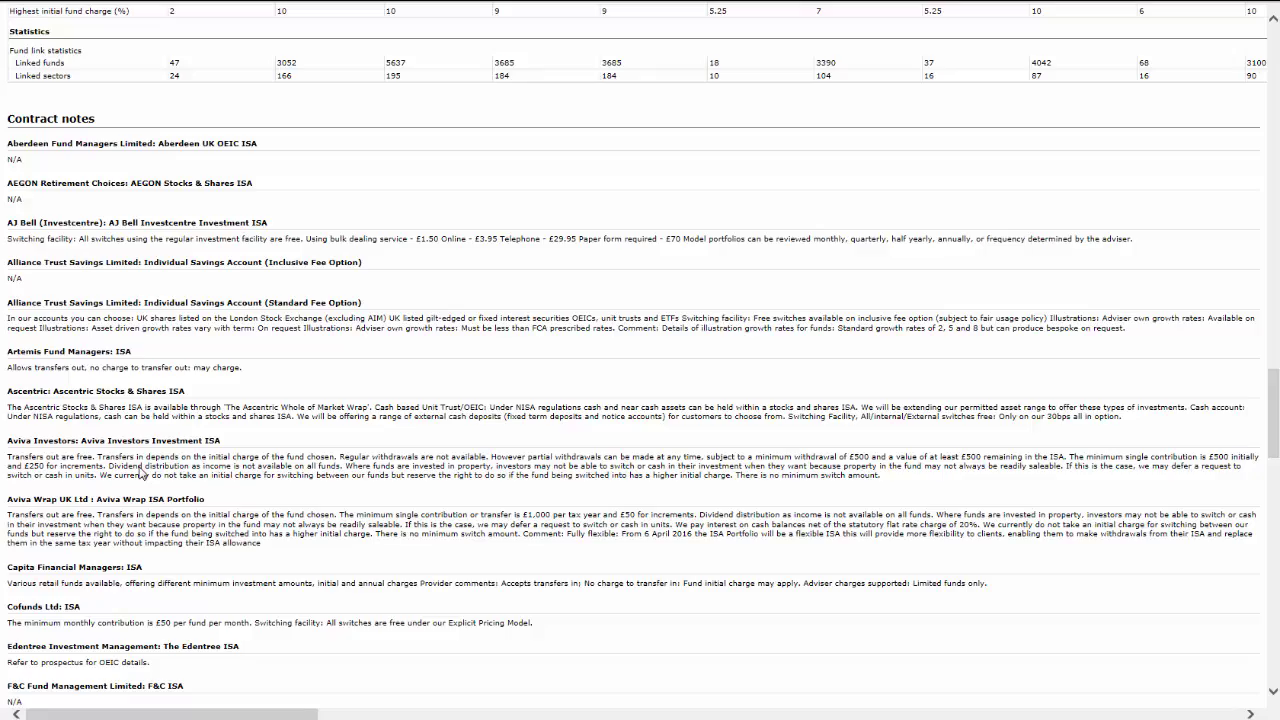
scroll(140, 472, "up", 20)
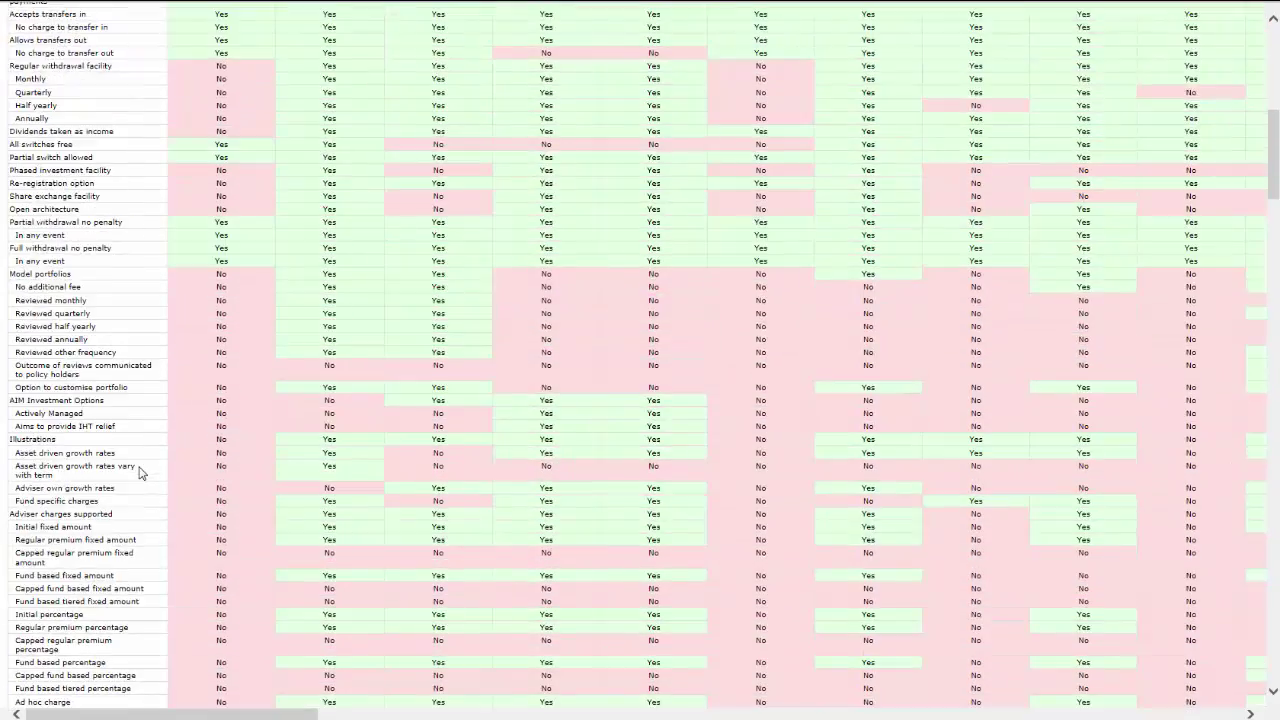
scroll(140, 472, "up", 10)
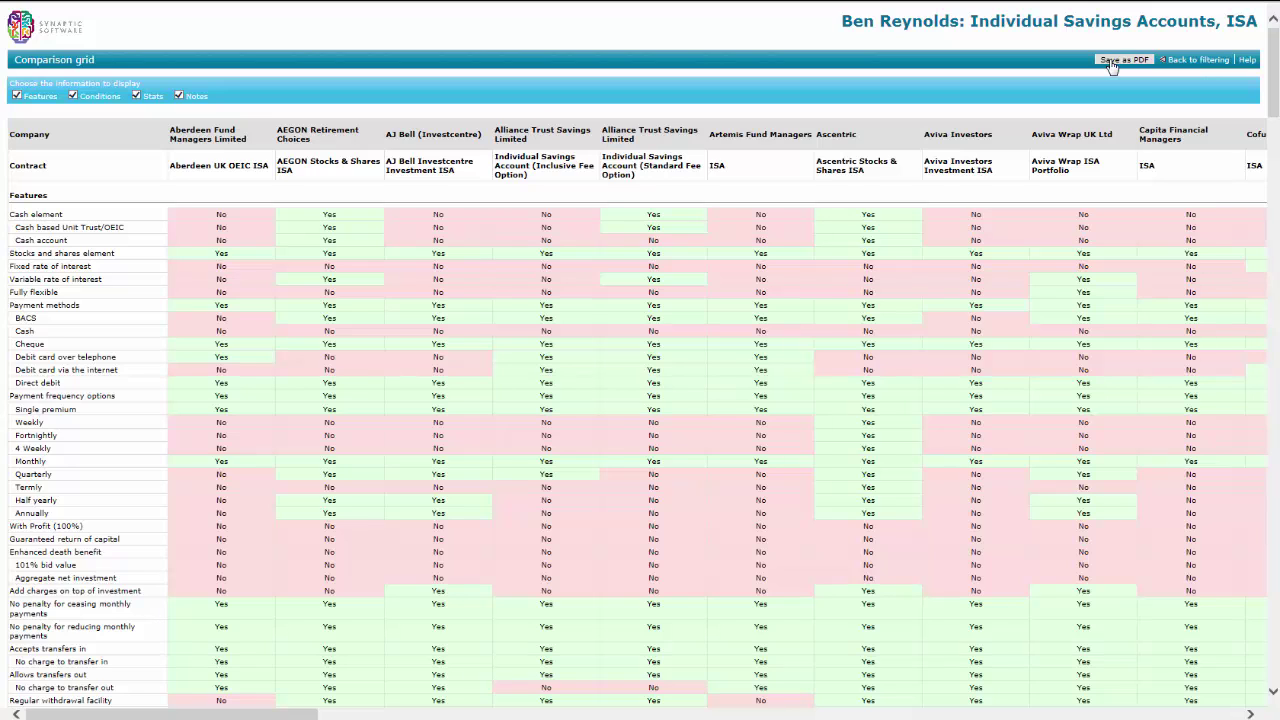
left_click(1199, 61)
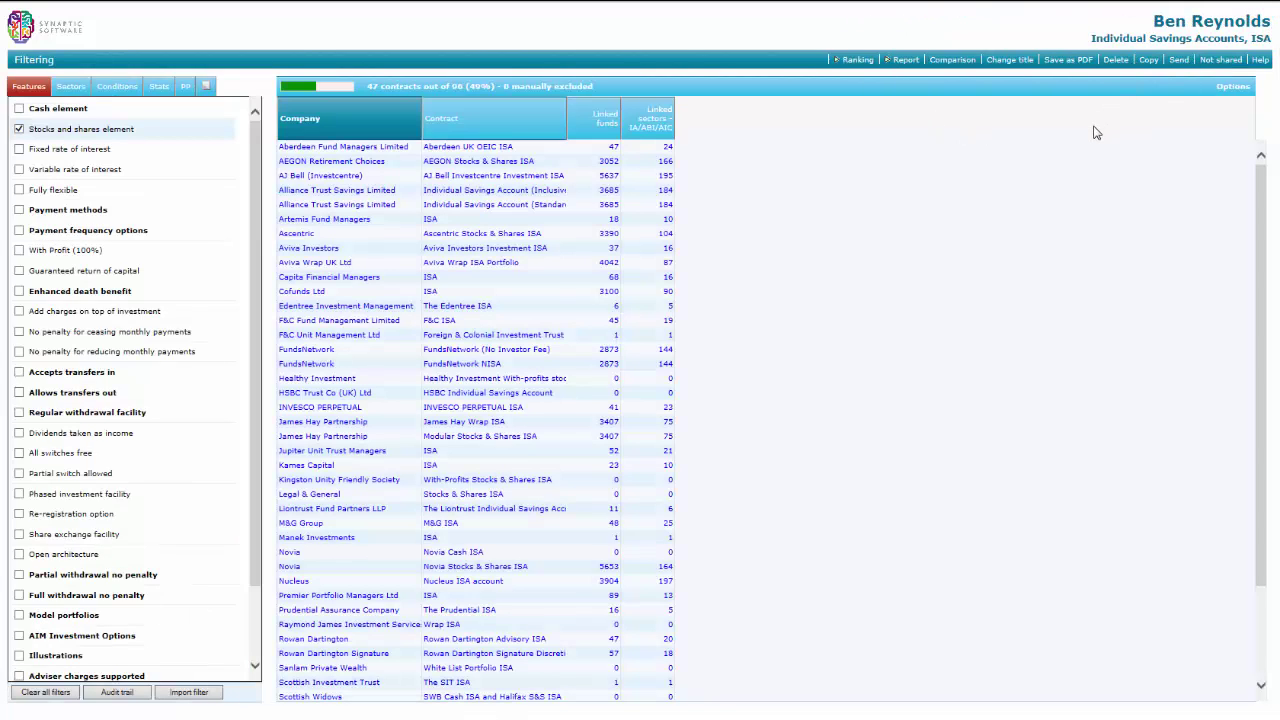
- Open the research title for editing and cancel without changing it
left_click(1010, 60)
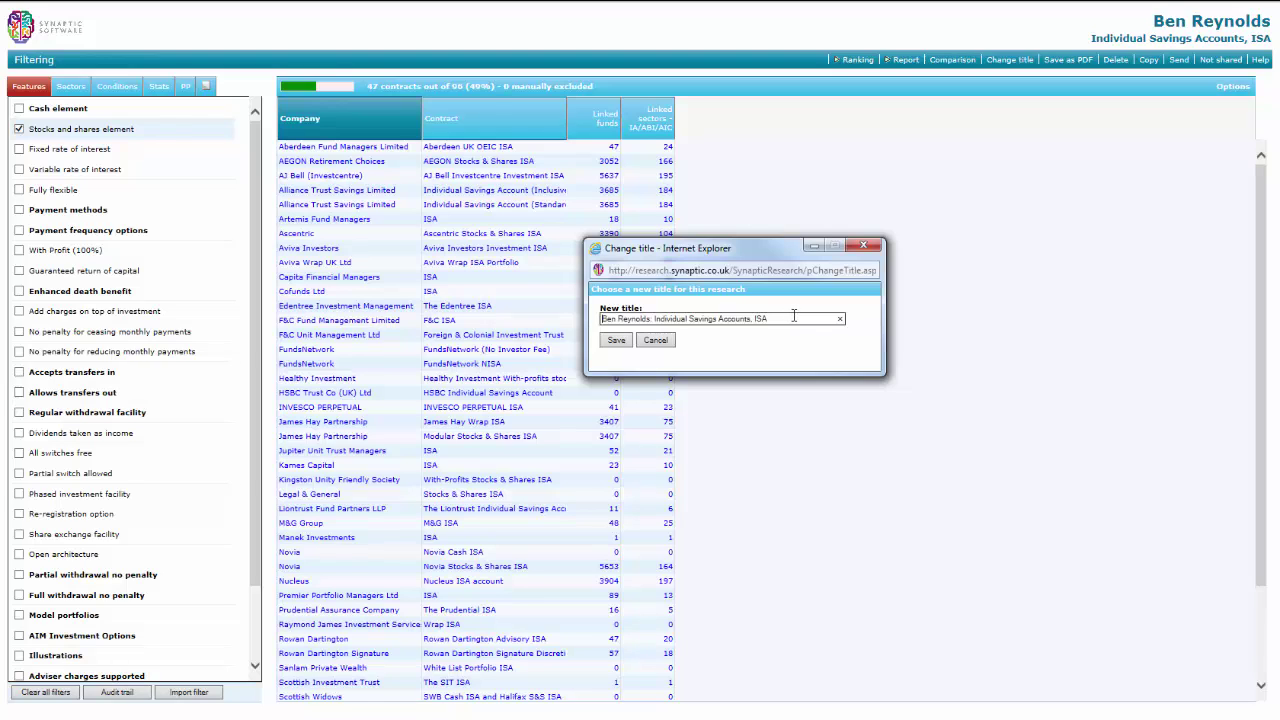
left_click(656, 341)
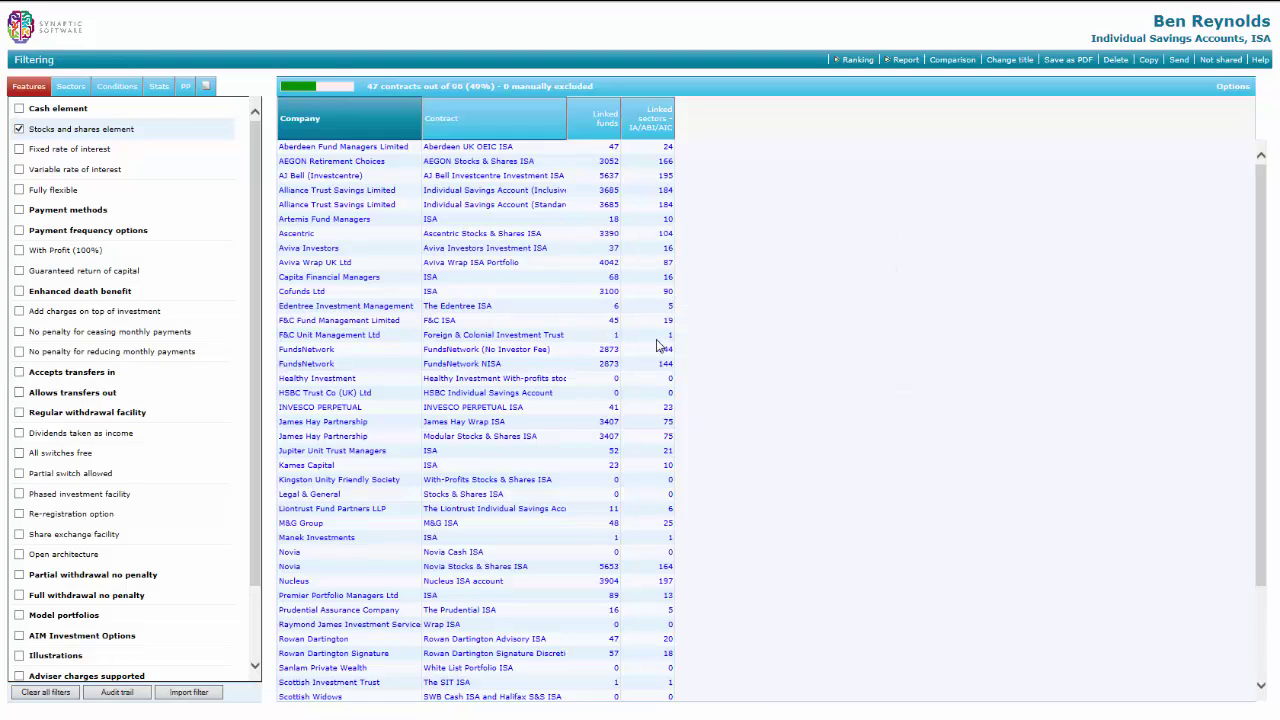
- Start ranking the filtered contracts, giving the Linked funds and Linked sectors statistics High importance
left_click(860, 62)
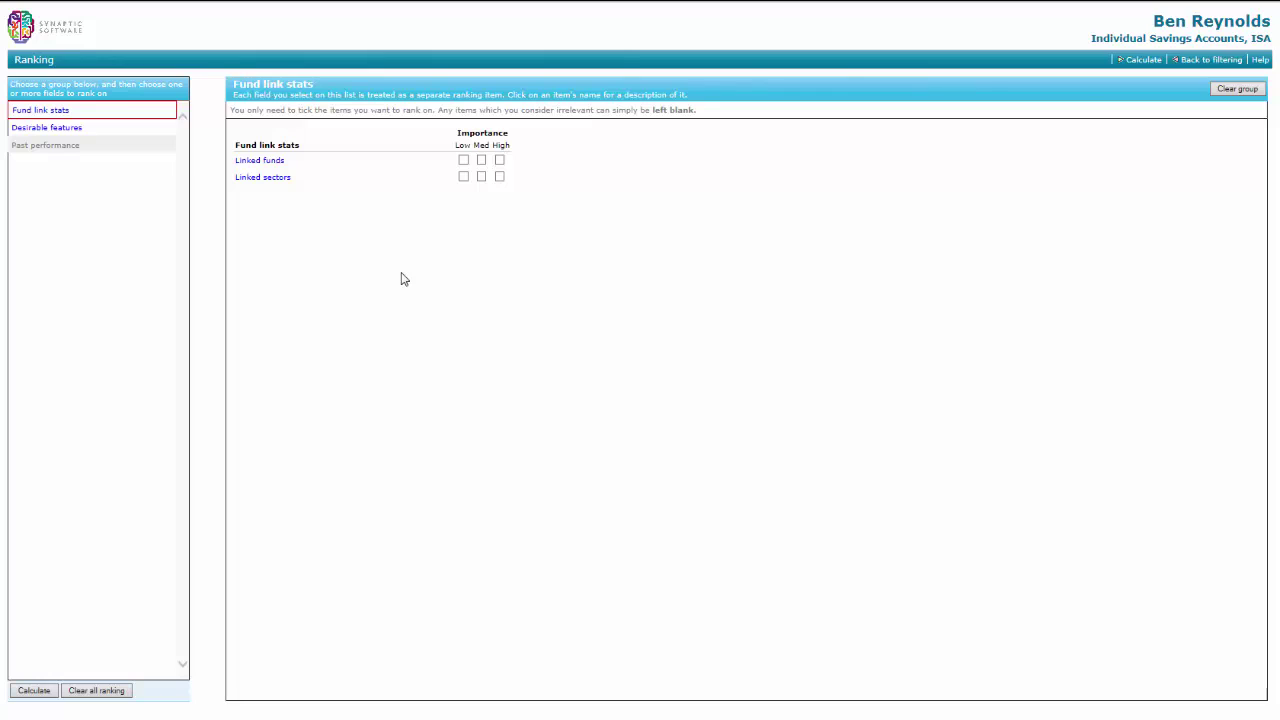
left_click(500, 161)
left_click(500, 177)
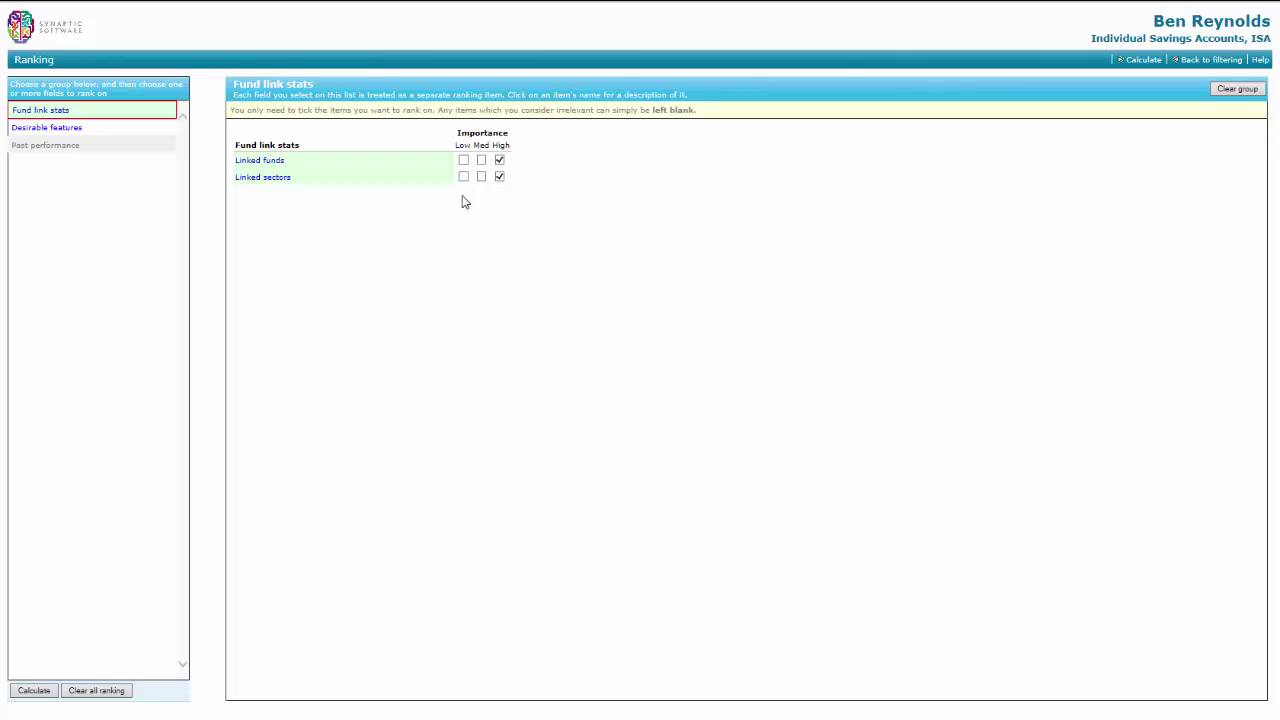
- Give the desirable features Cash based Unit Trust/OEIC and Fully flexible High importance, and calculate the ranking
left_click(80, 129)
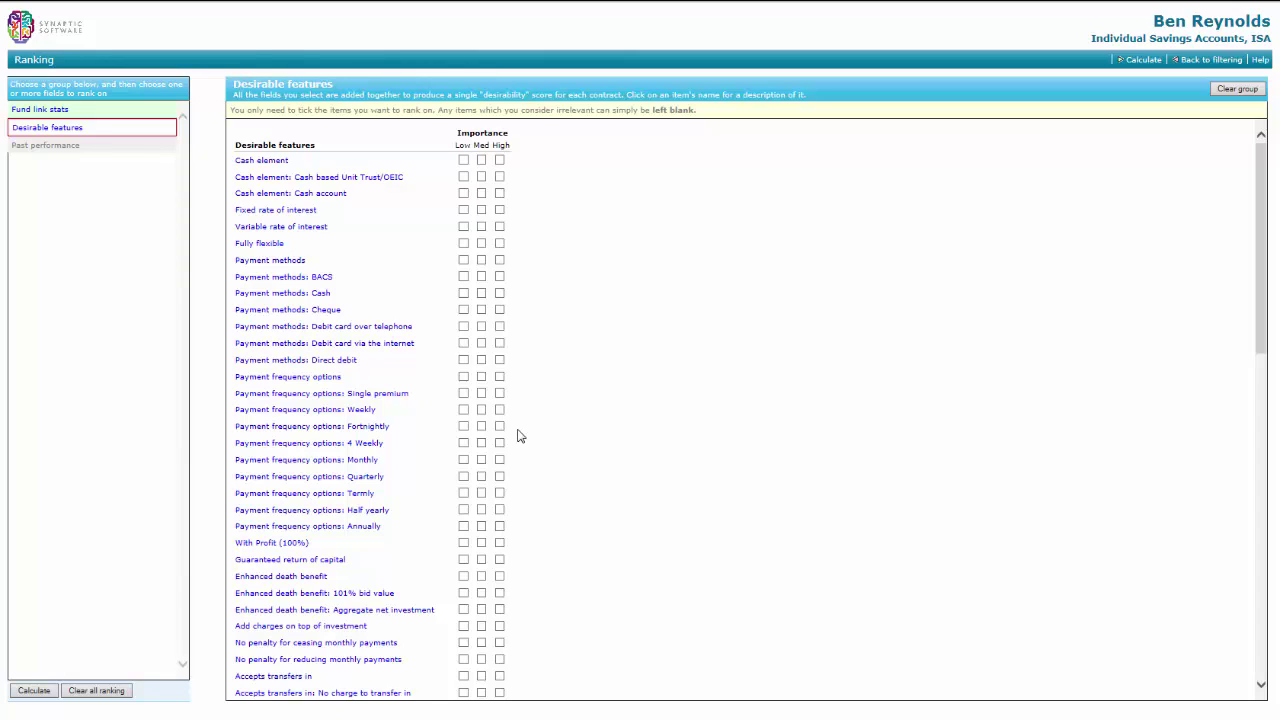
left_click(499, 176)
left_click(500, 245)
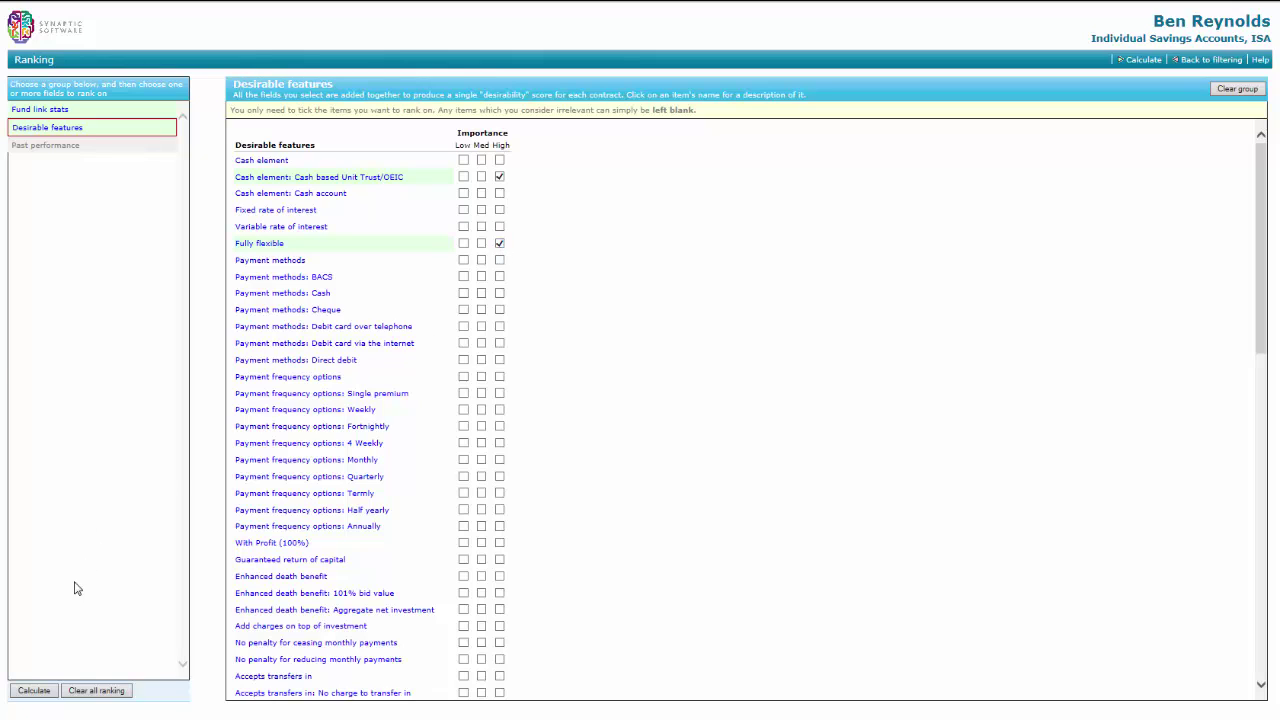
left_click(24, 691)
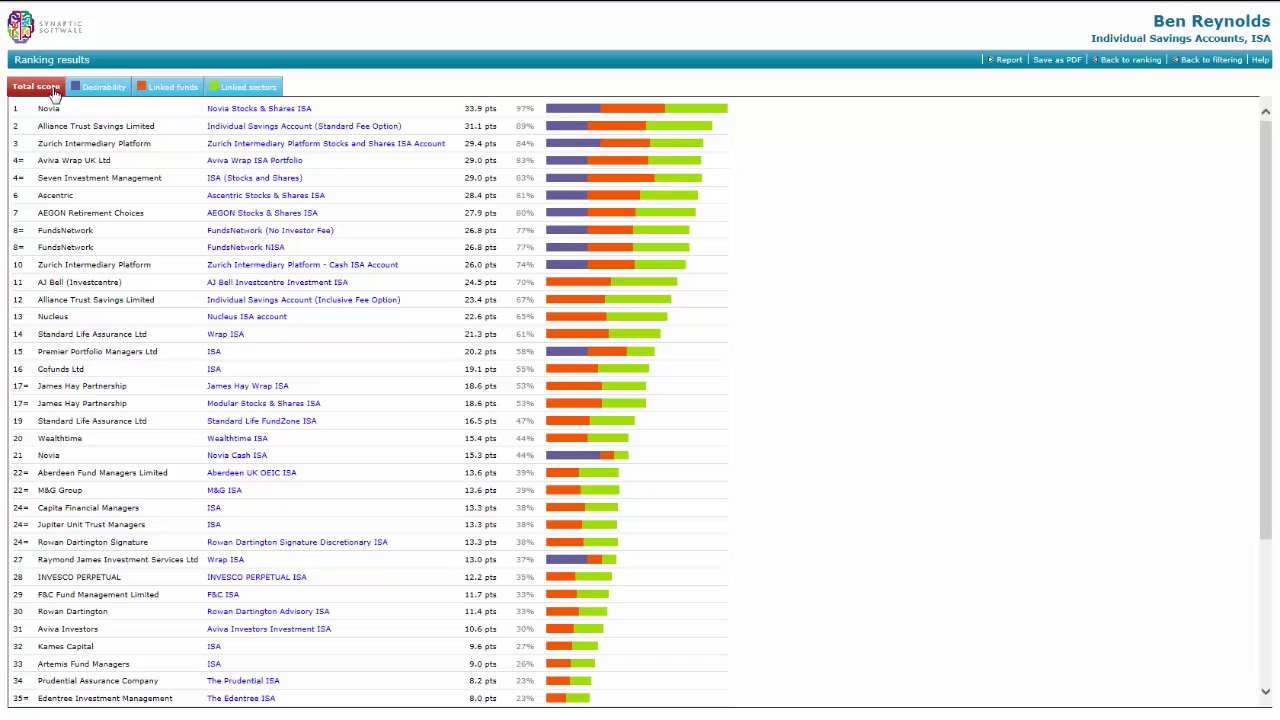
- Examine the ranking results by Desirability, Linked funds, Linked sectors and Total score
left_click(104, 92)
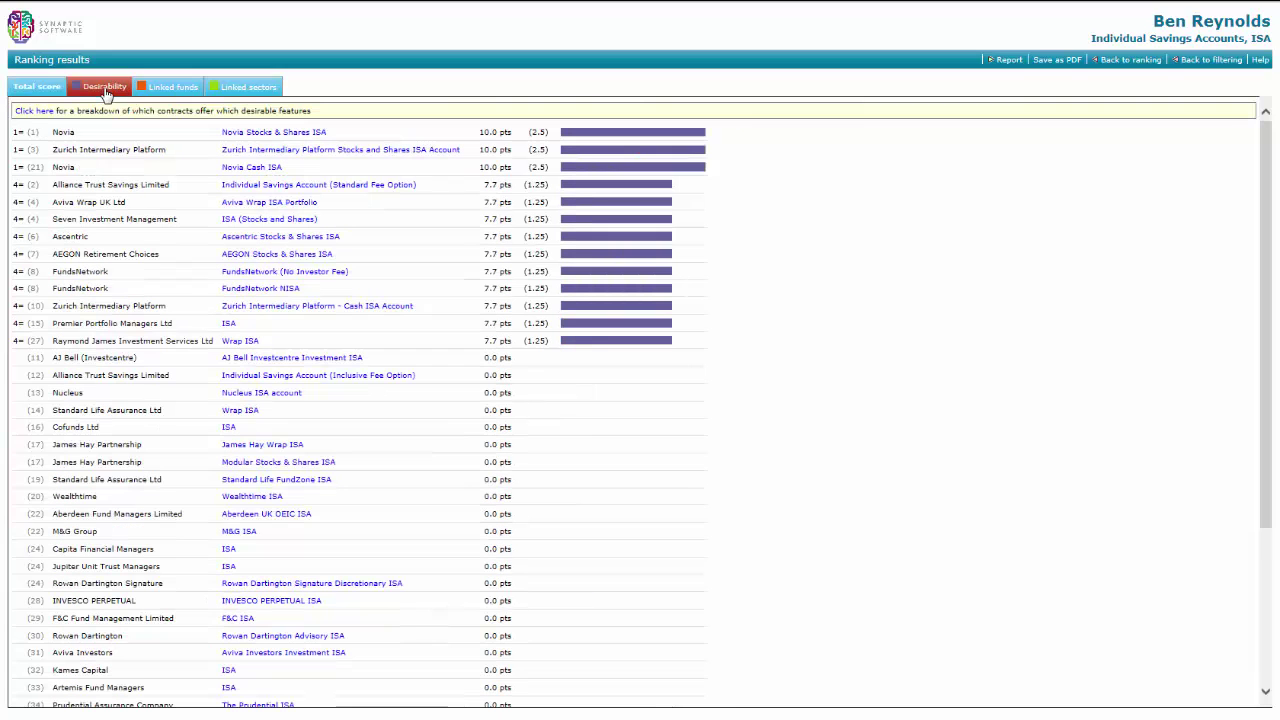
left_click(166, 88)
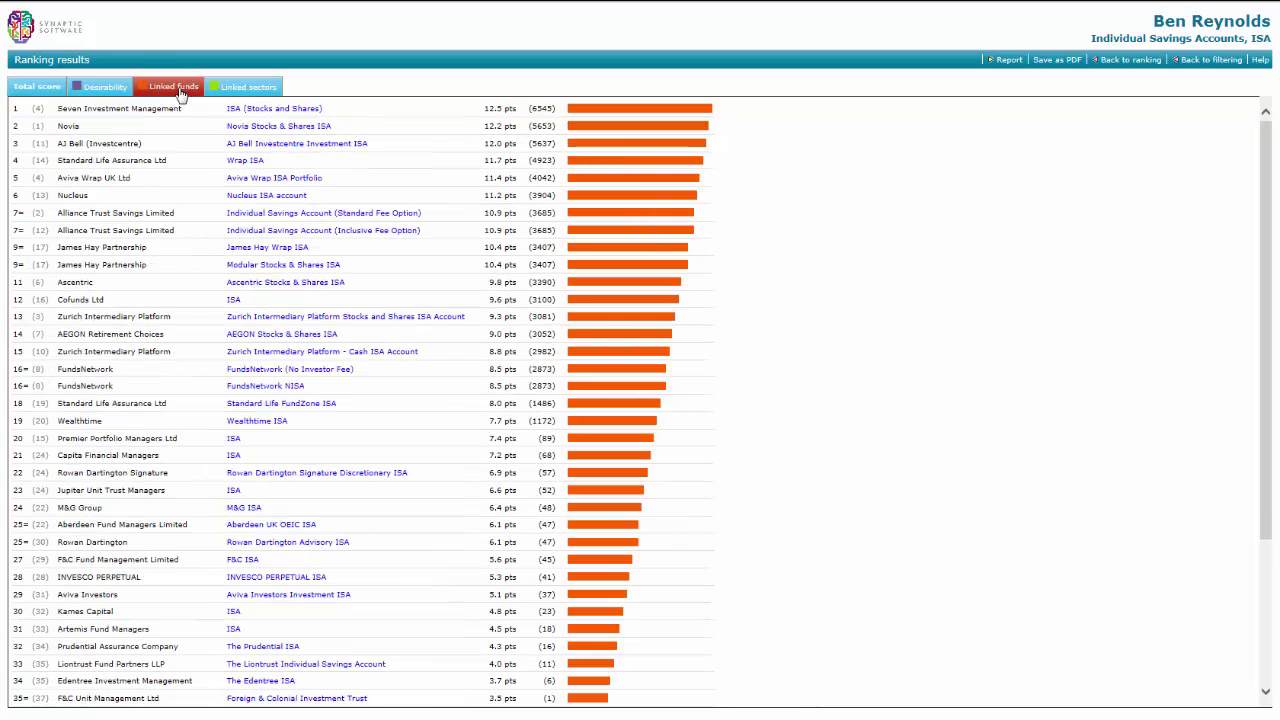
left_click(243, 90)
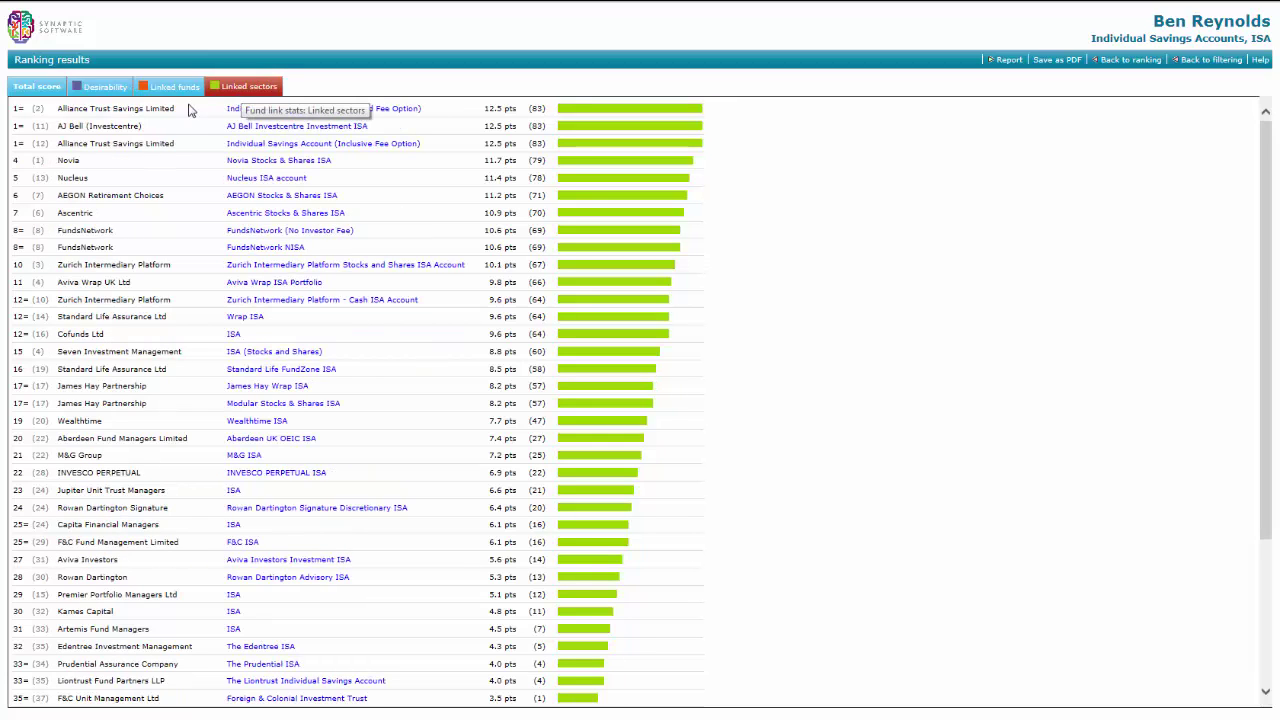
left_click(45, 92)
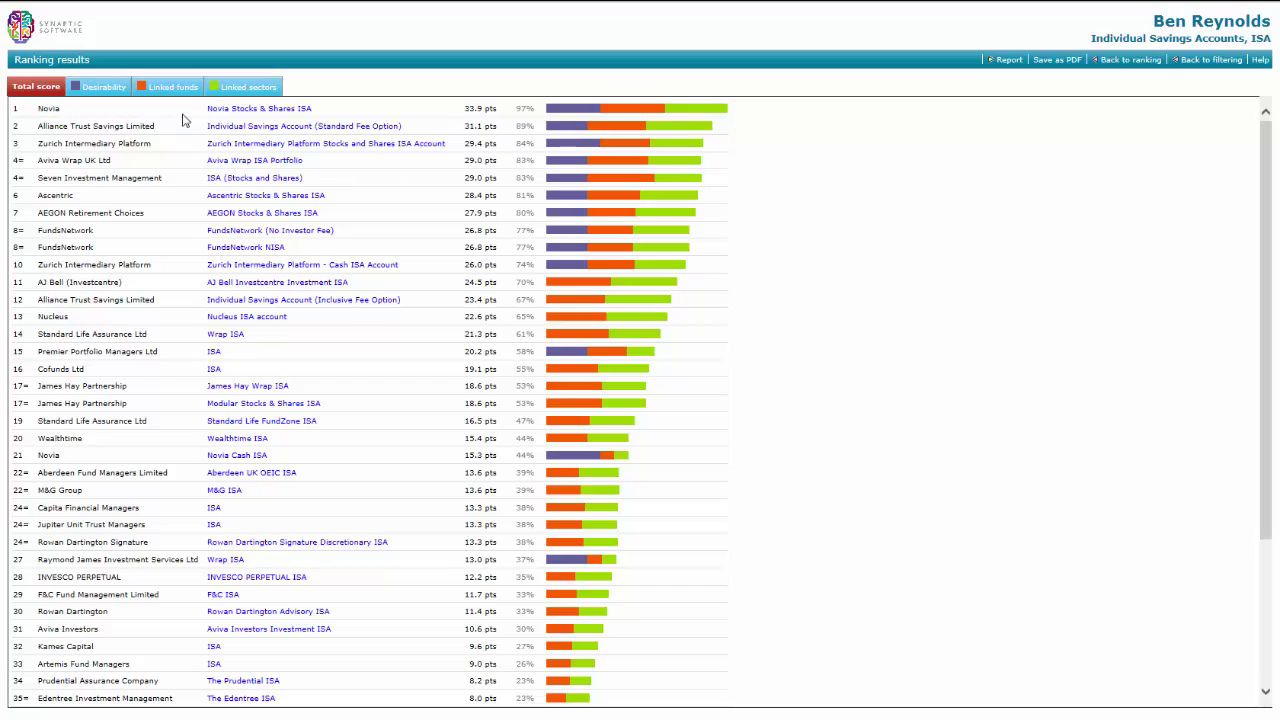
mouse_move(513, 118)
left_click(186, 90)
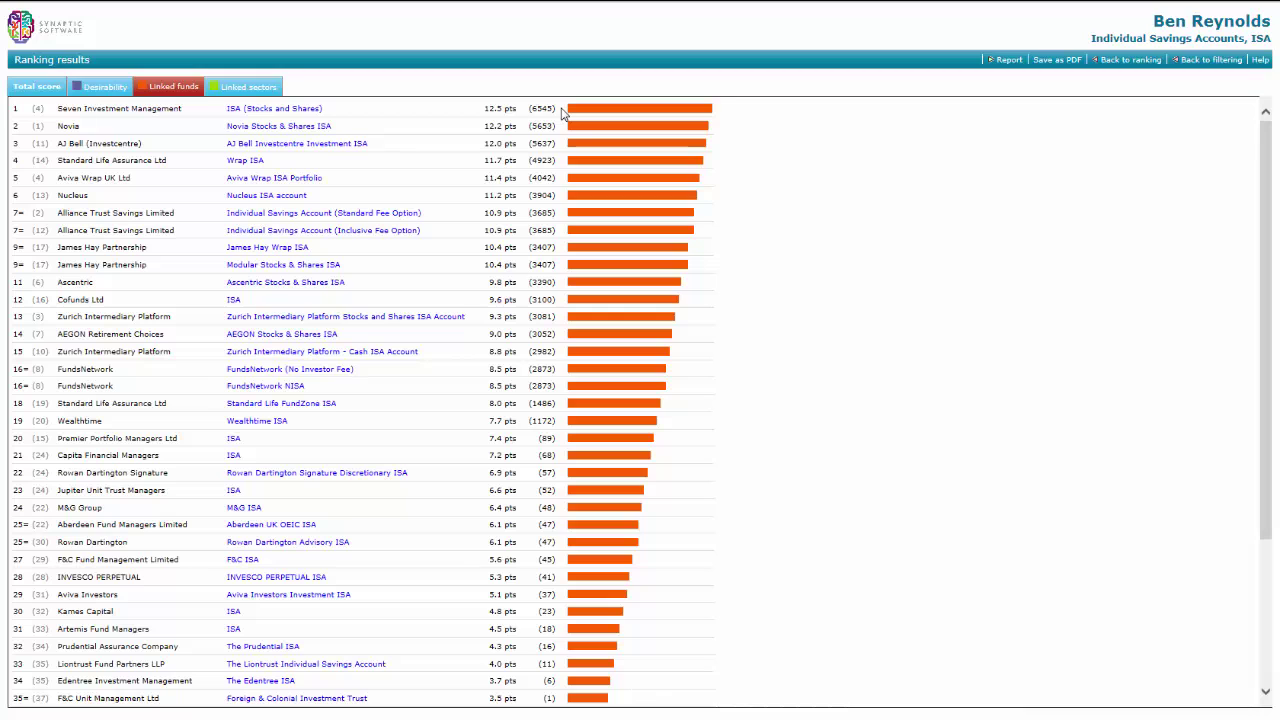
- Save the ranking results as a PDF and look through its total, desirability, linked funds and linked sectors scores
left_click(1057, 60)
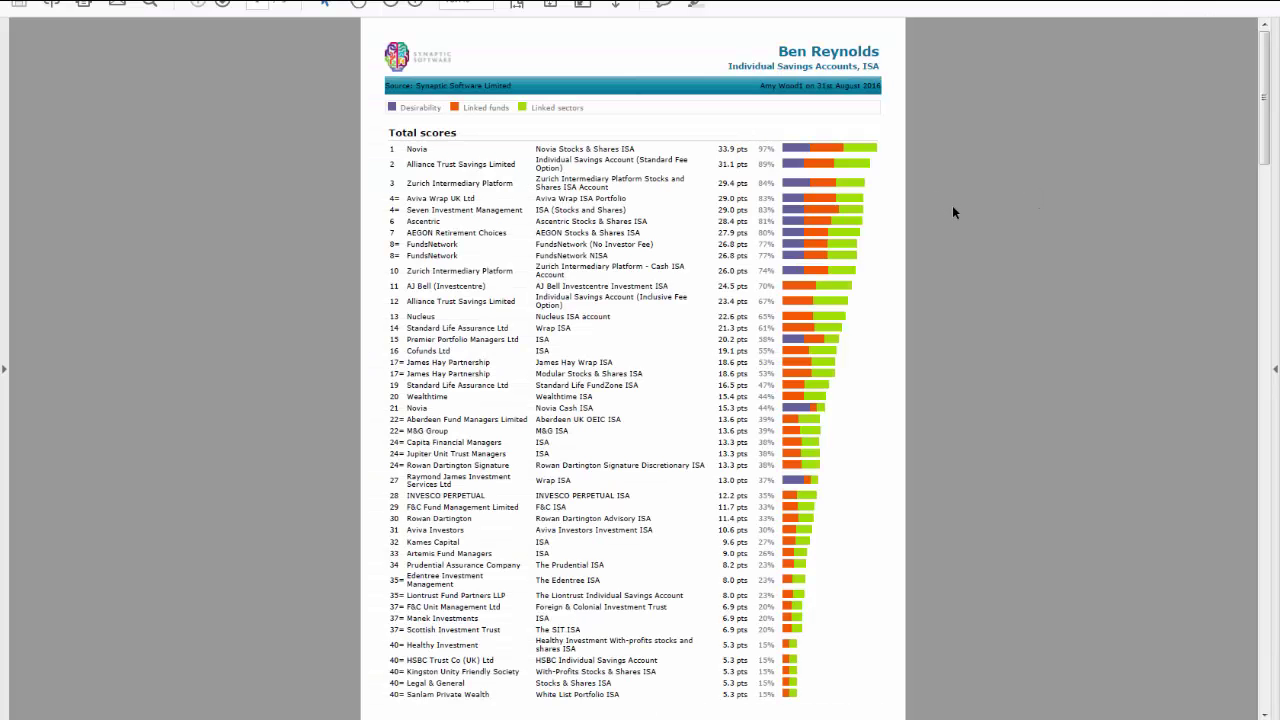
scroll(952, 210, "down", 8)
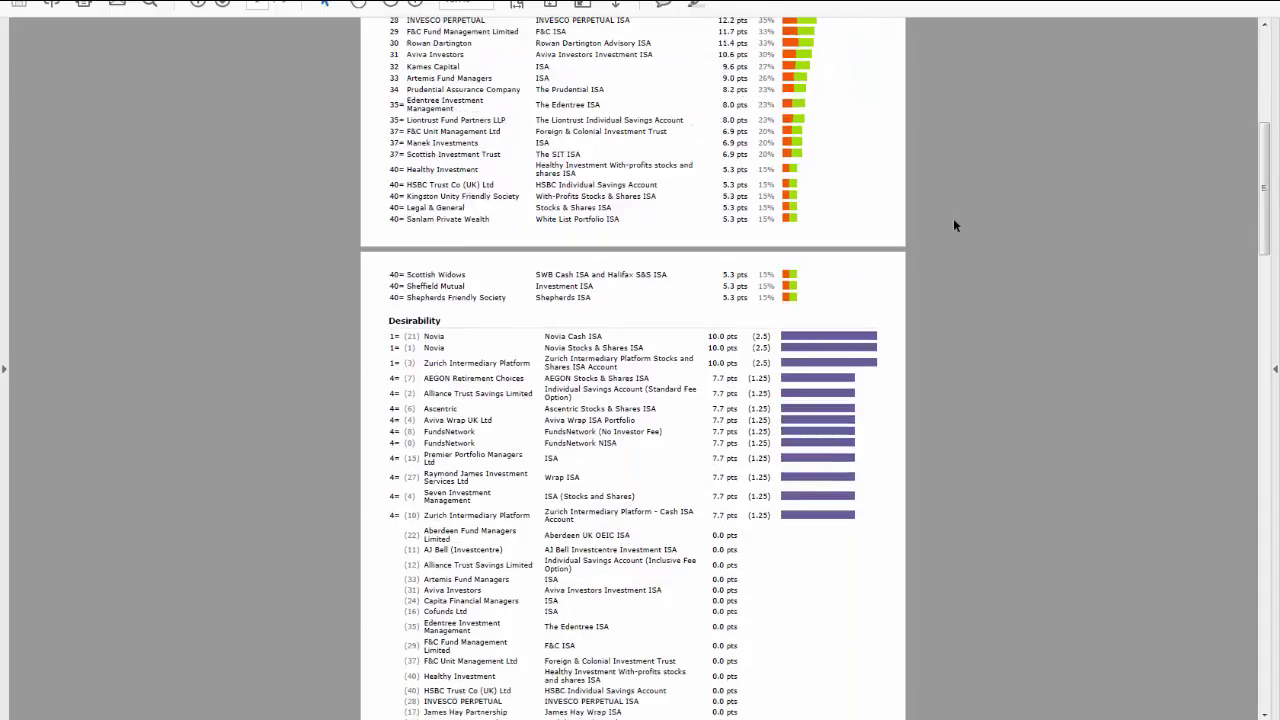
scroll(954, 224, "down", 10)
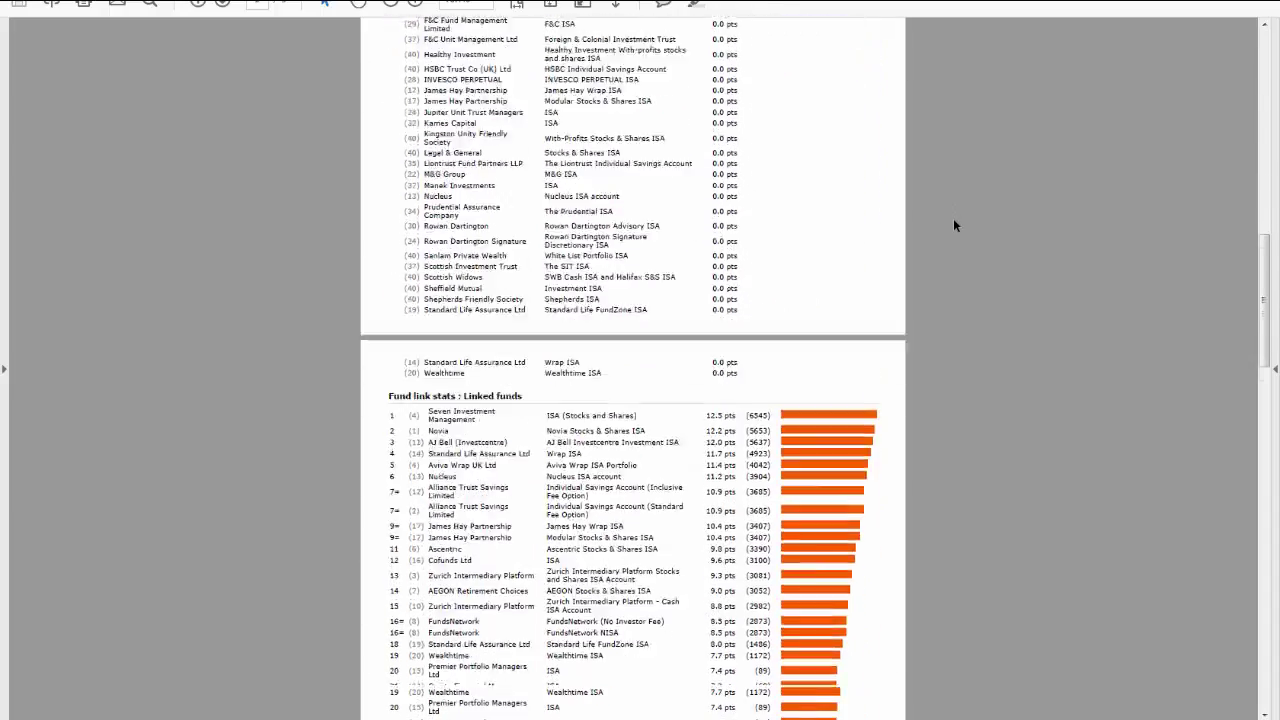
scroll(954, 225, "down", 10)
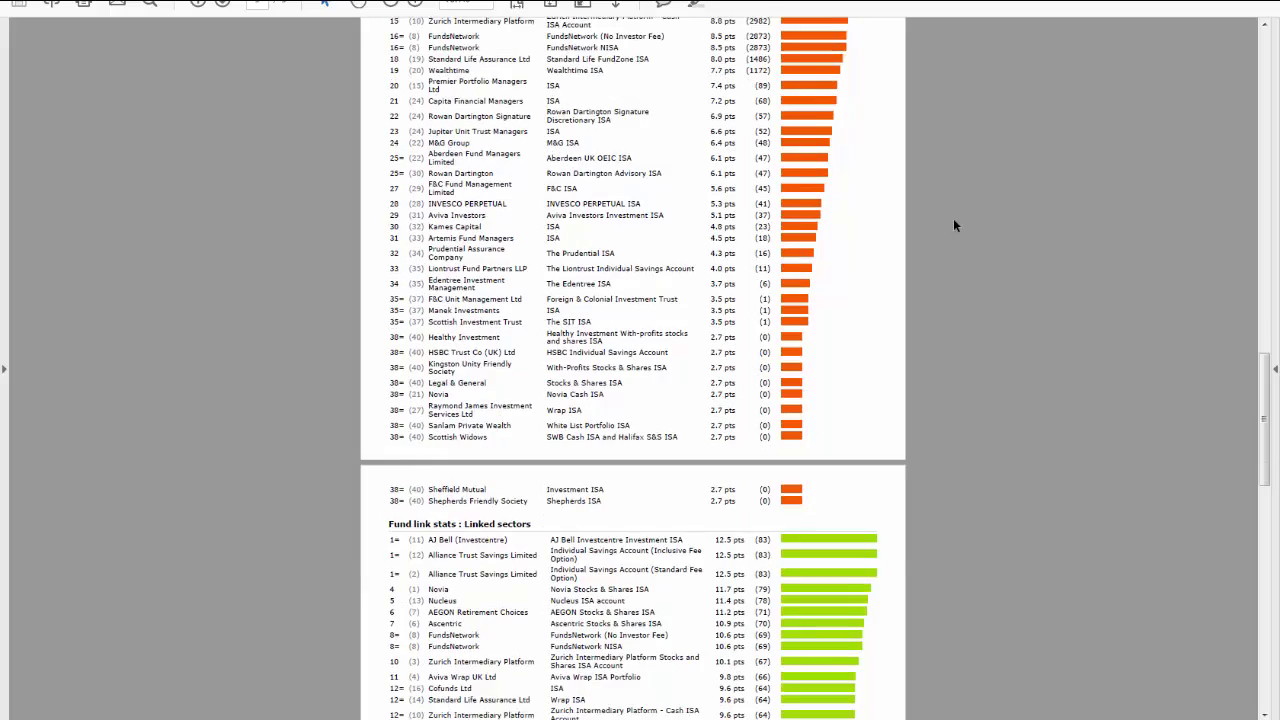
scroll(953, 218, "down", 5)
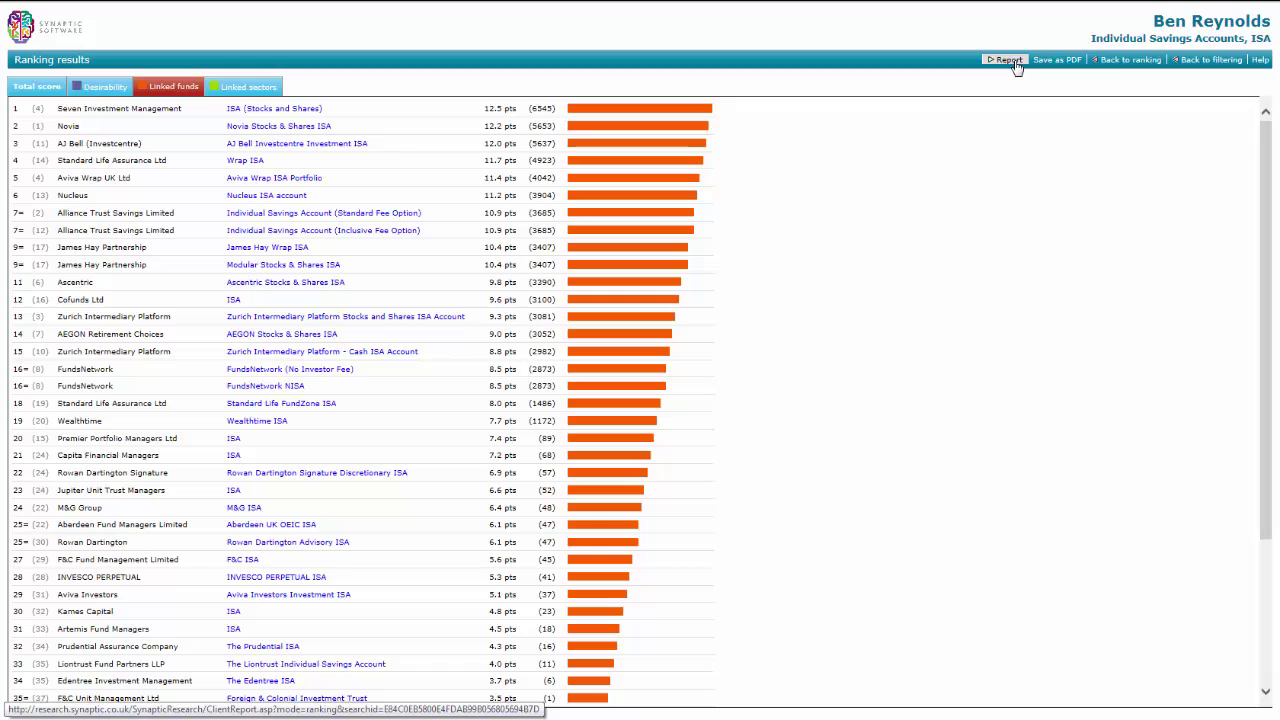
- Create a Standard research report from the ranking with Novia Stocks & Shares ISA as the recommended contract
left_click(1015, 64)
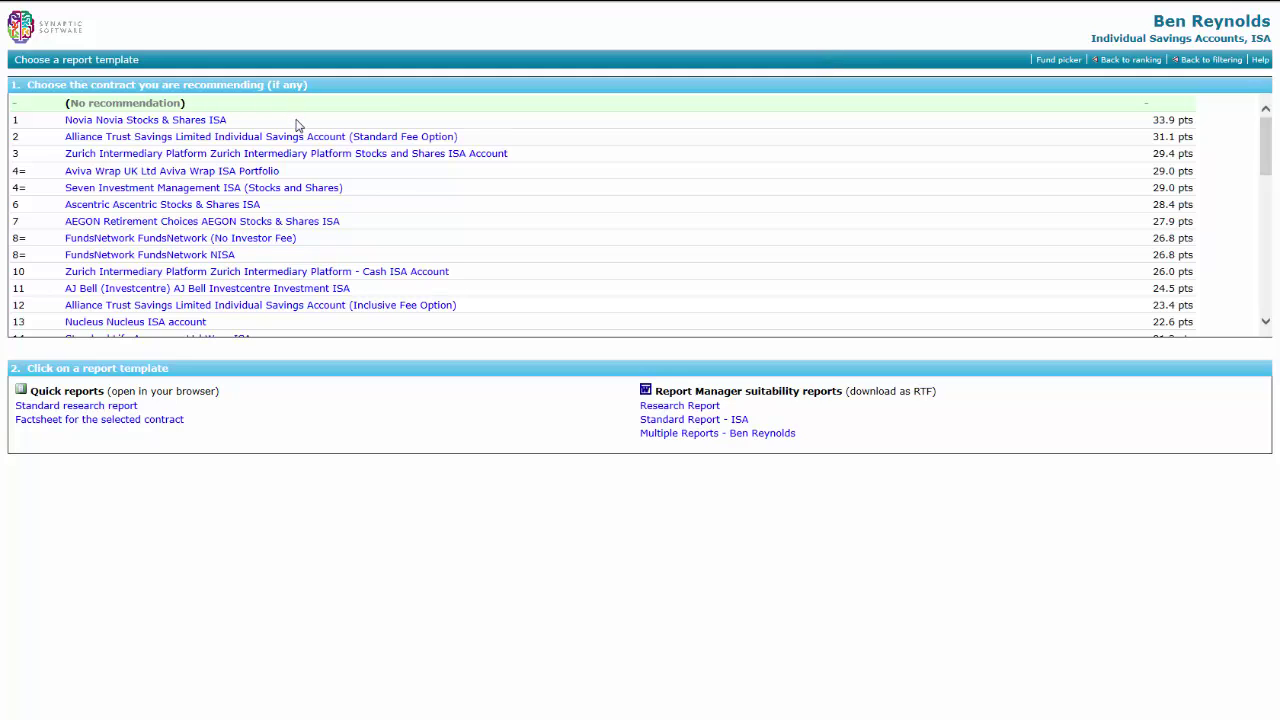
left_click(185, 121)
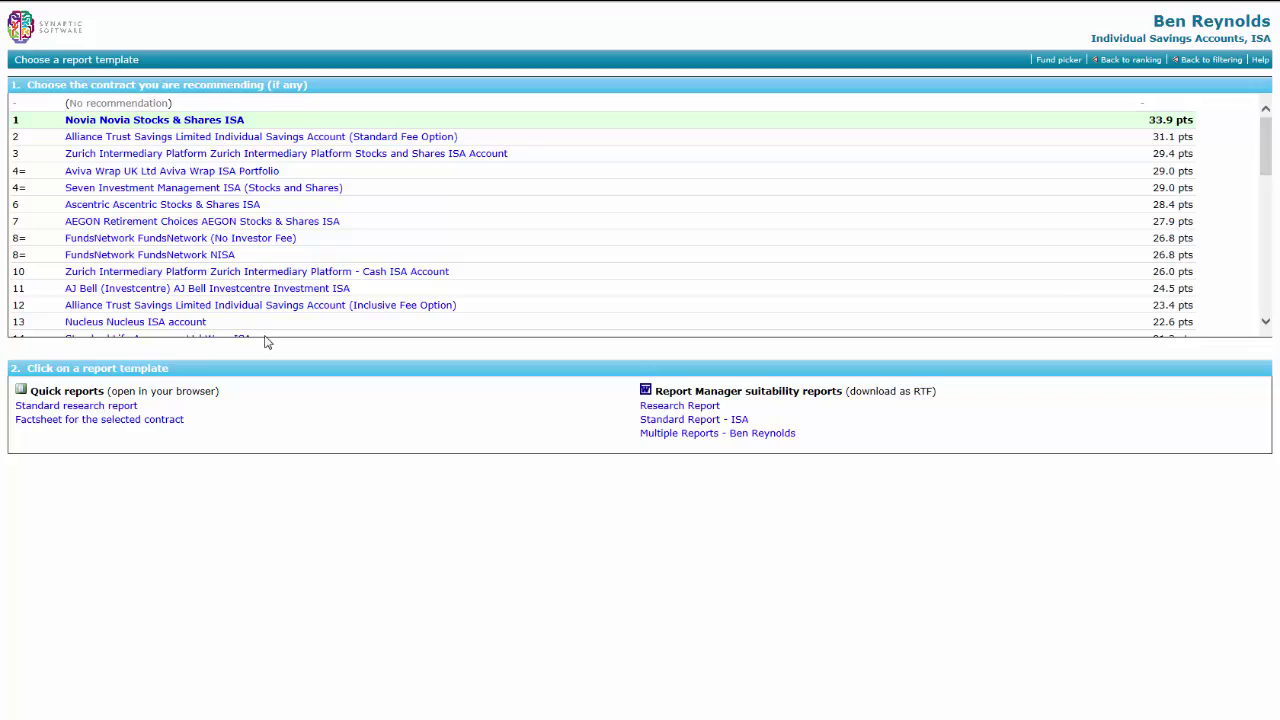
left_click(64, 408)
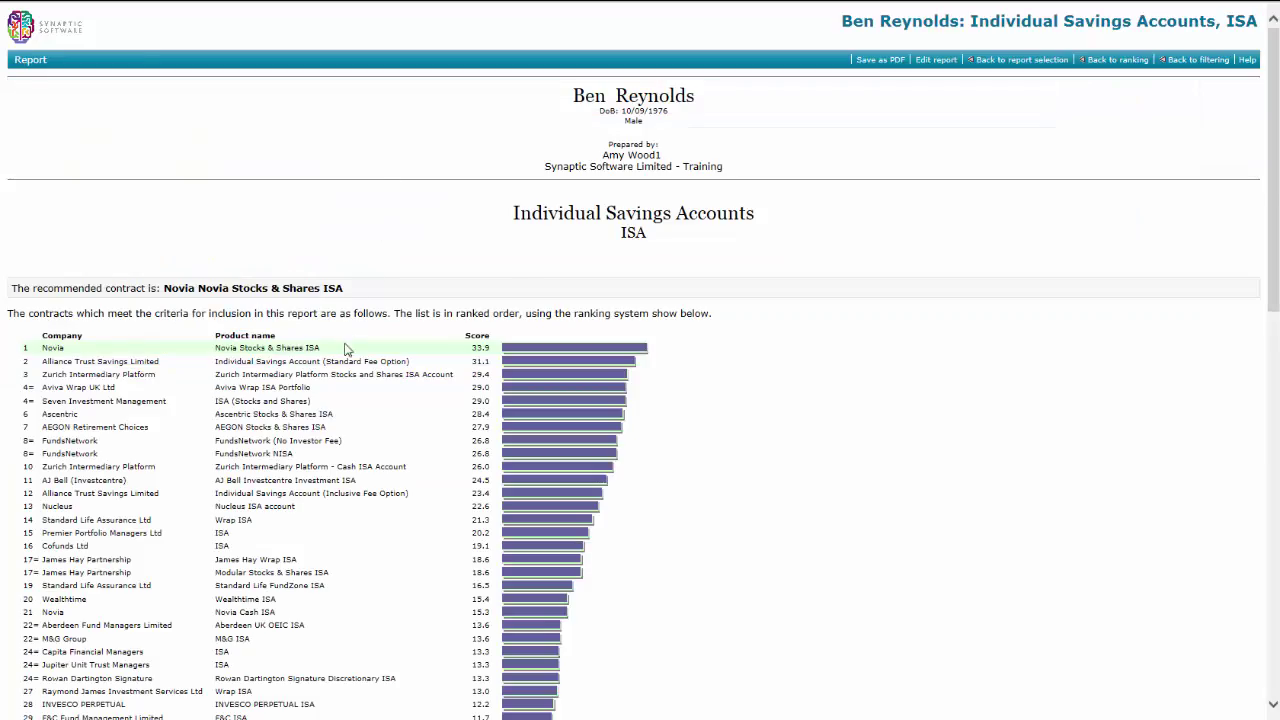
- Look through the report's ranked contracts, ranking system, excluded contracts and inclusion criteria, and return to the report selection
scroll(341, 411, "down", 5)
scroll(341, 411, "down", 4)
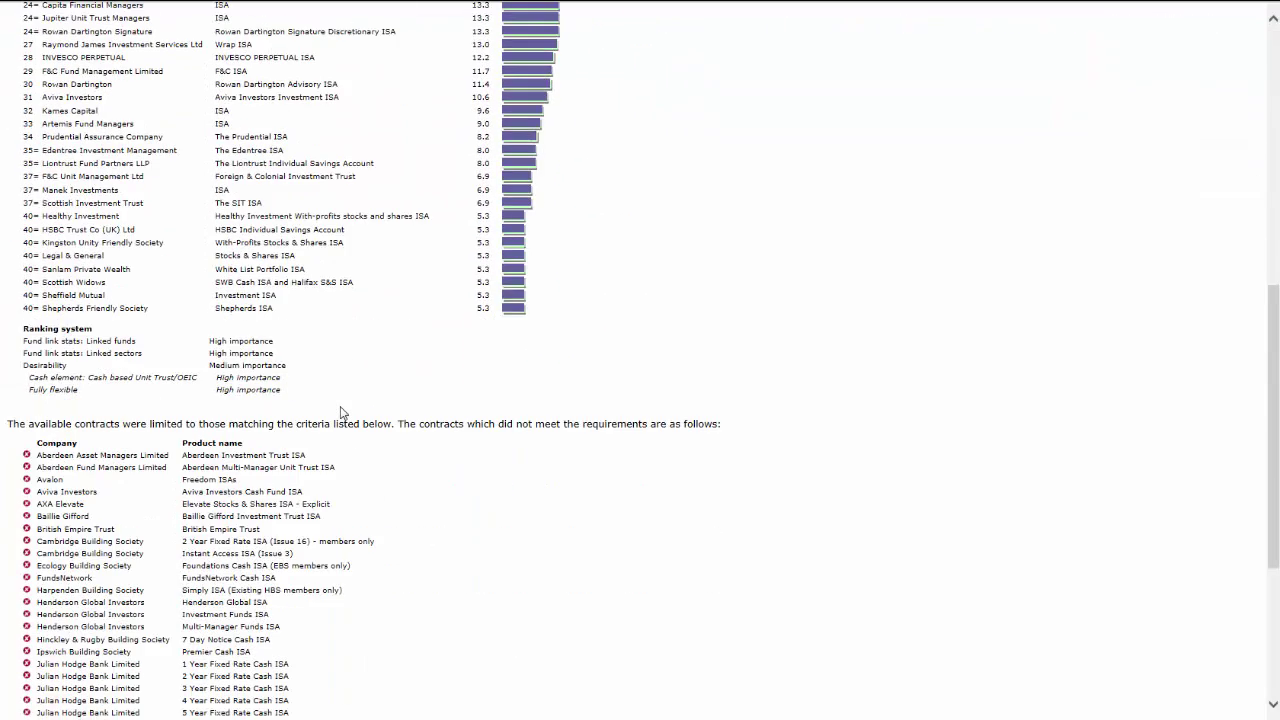
scroll(341, 411, "down", 6)
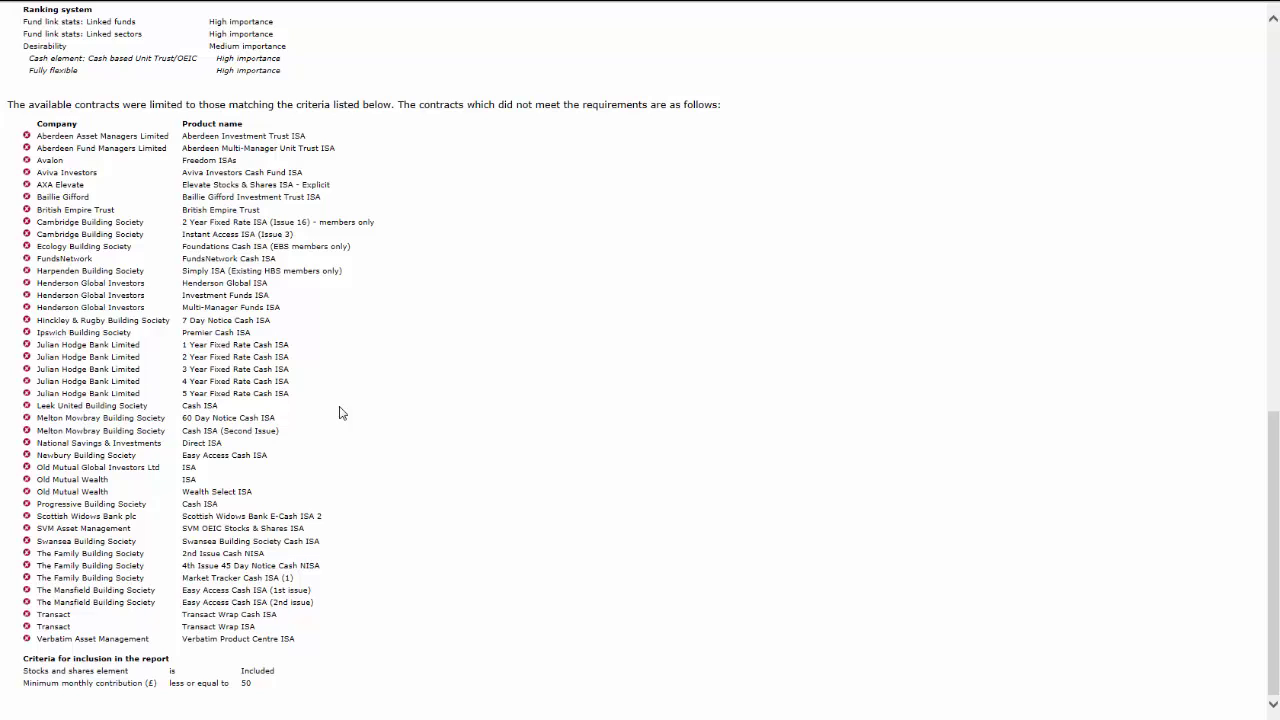
key("alt+Left")
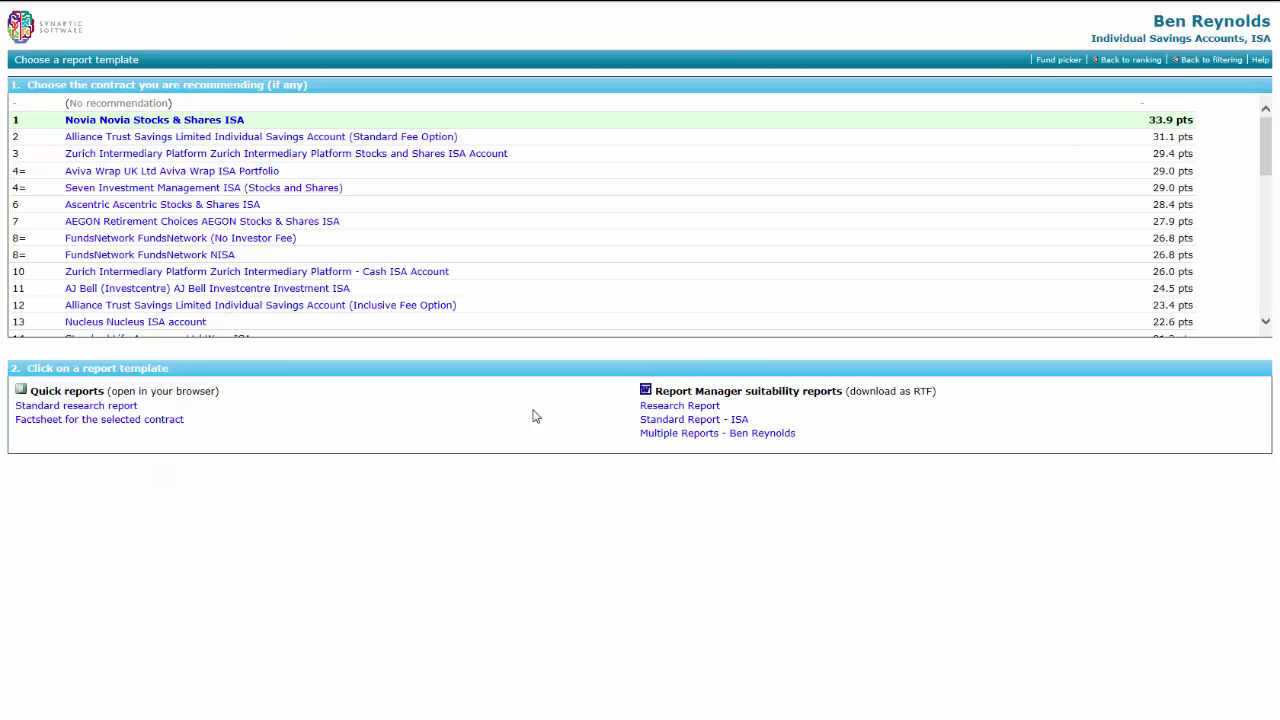
- Generate the Report Manager Research Report for Novia Stocks & Shares ISA and review its policy details, ranking conditions, ranked contracts and ranking graph
left_click(680, 406)
left_click(50, 118)
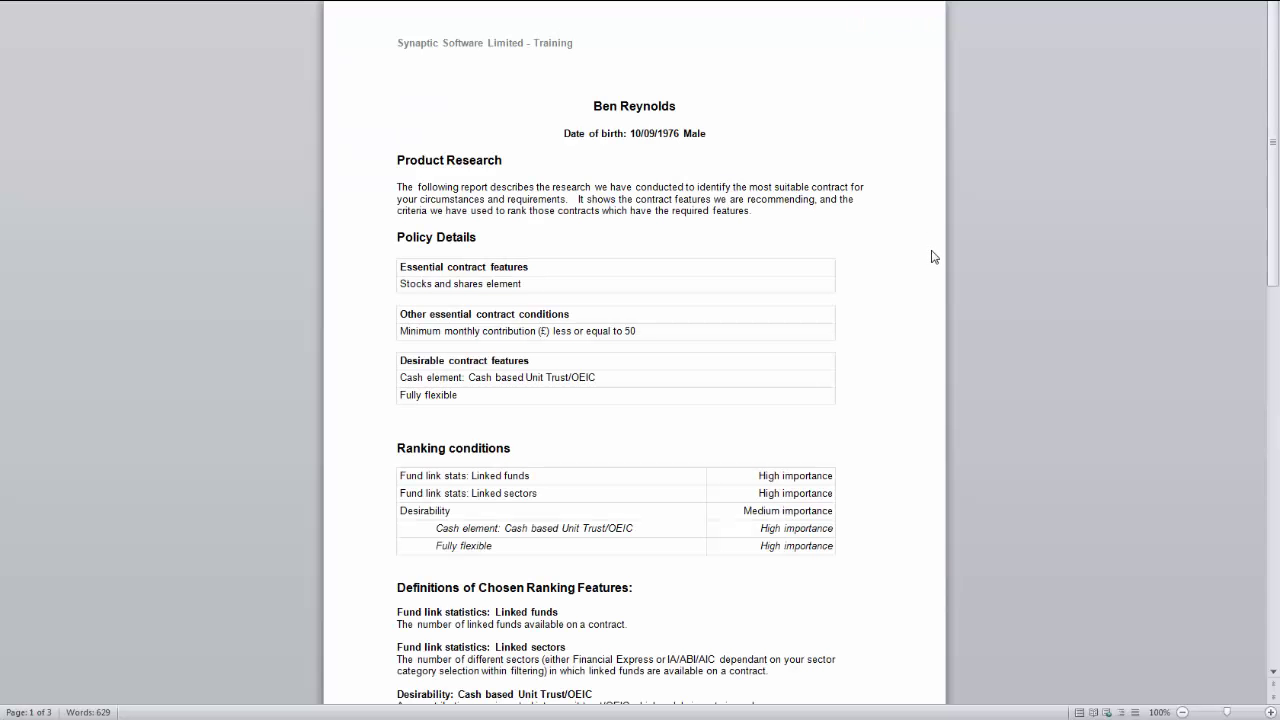
scroll(931, 250, "down", 12)
scroll(932, 259, "down", 12)
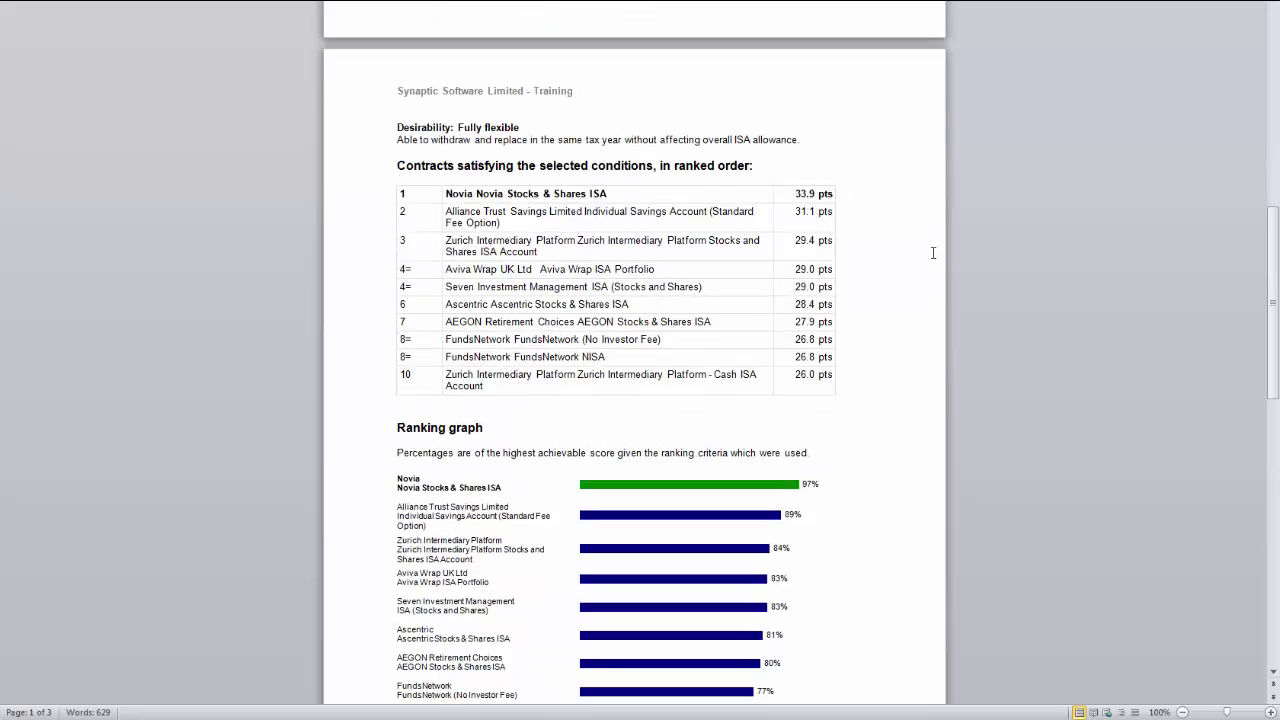
scroll(932, 254, "down", 10)
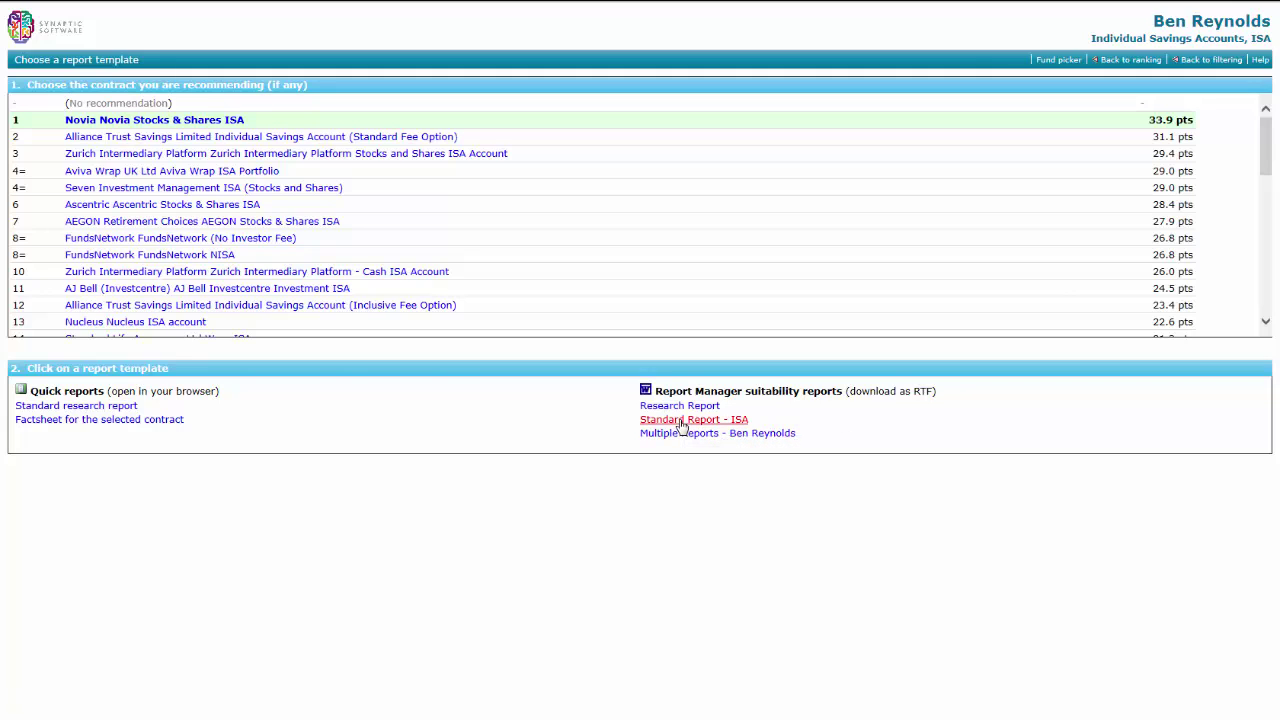
- Create a complete suitability report from the Standard Report - ISA template, keeping the default client information
left_click(683, 421)
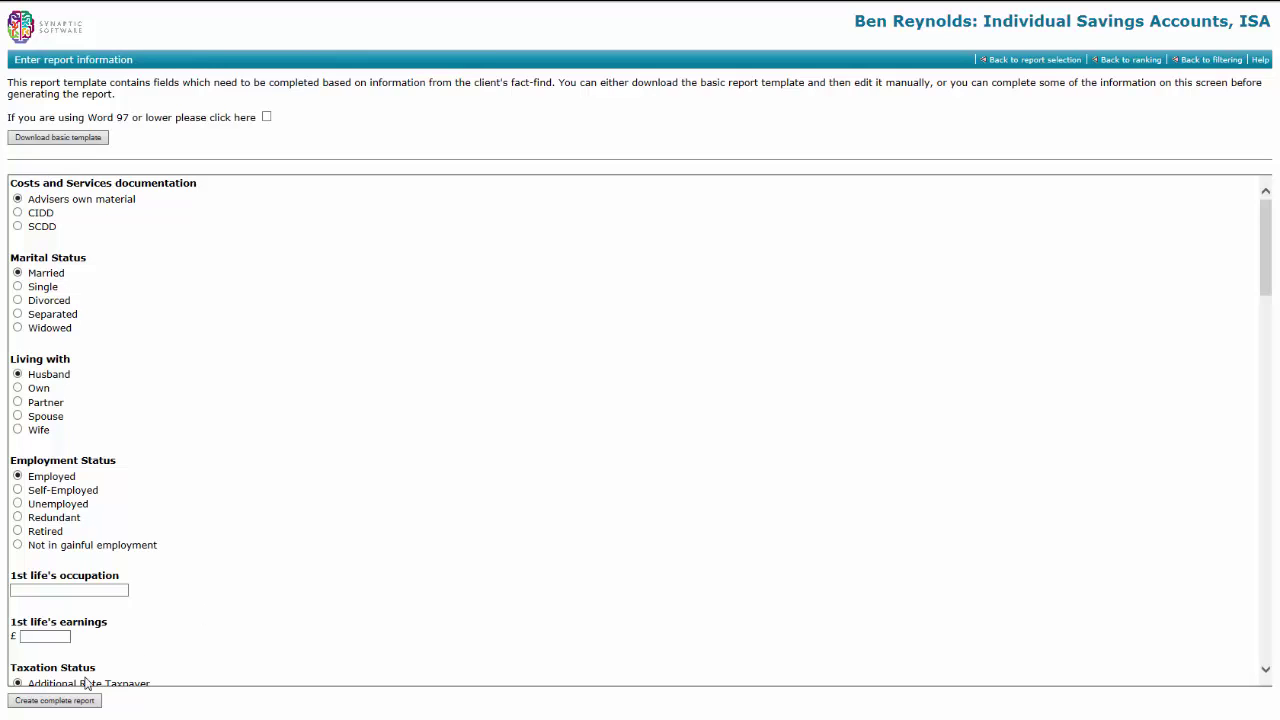
left_click(55, 700)
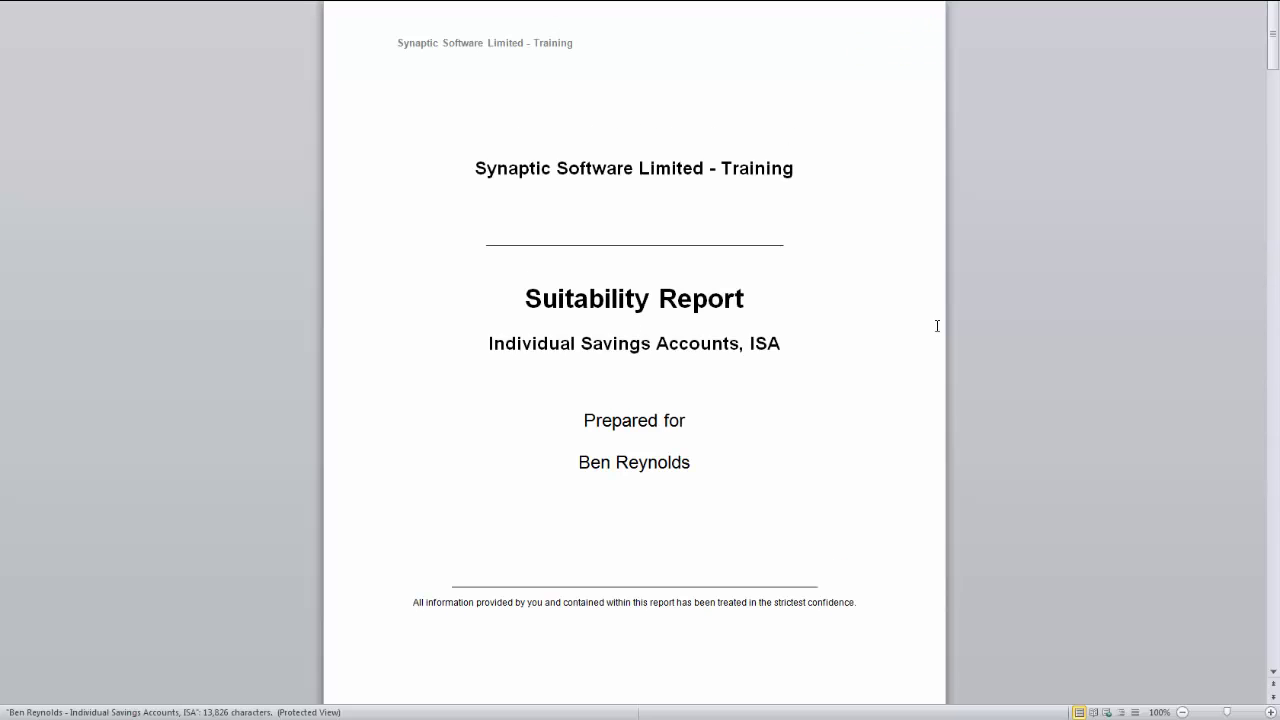
- Read the suitability report from the Introduction and Current Situation through Needs & Shortfalls, Attitude to Risk and Affordability
scroll(937, 325, "down", 10)
scroll(937, 325, "down", 3)
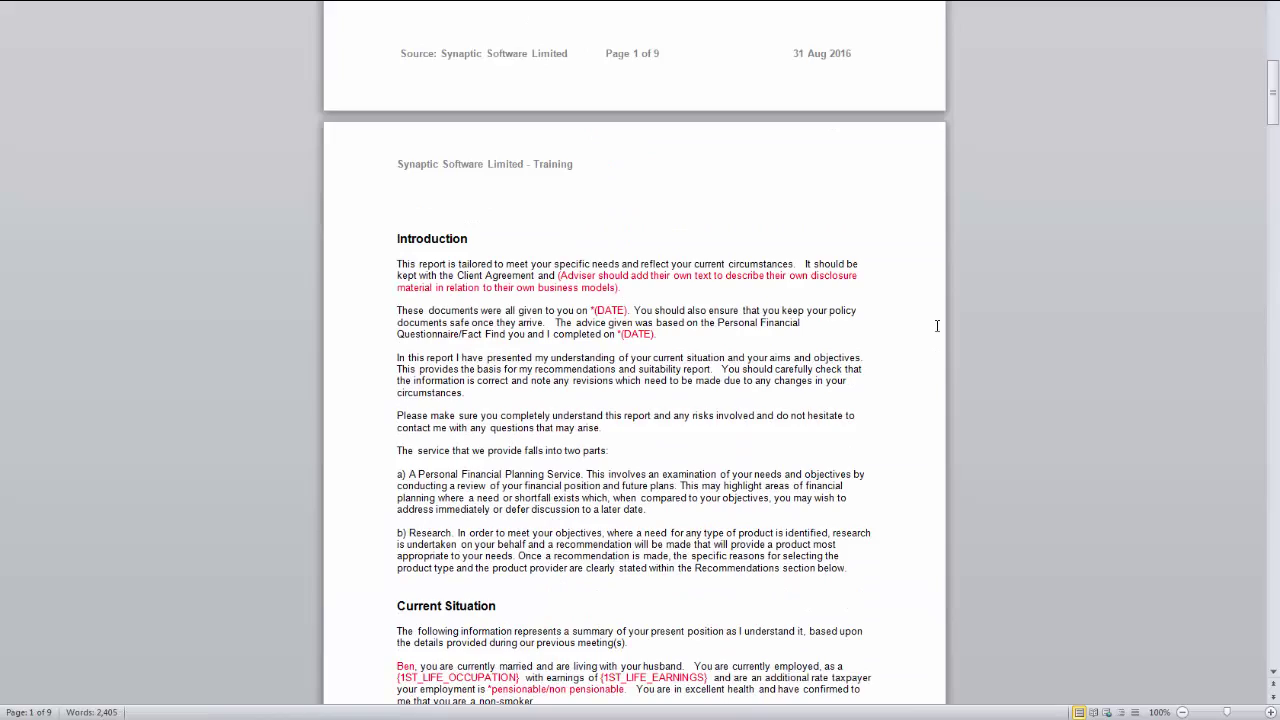
scroll(937, 325, "down", 3)
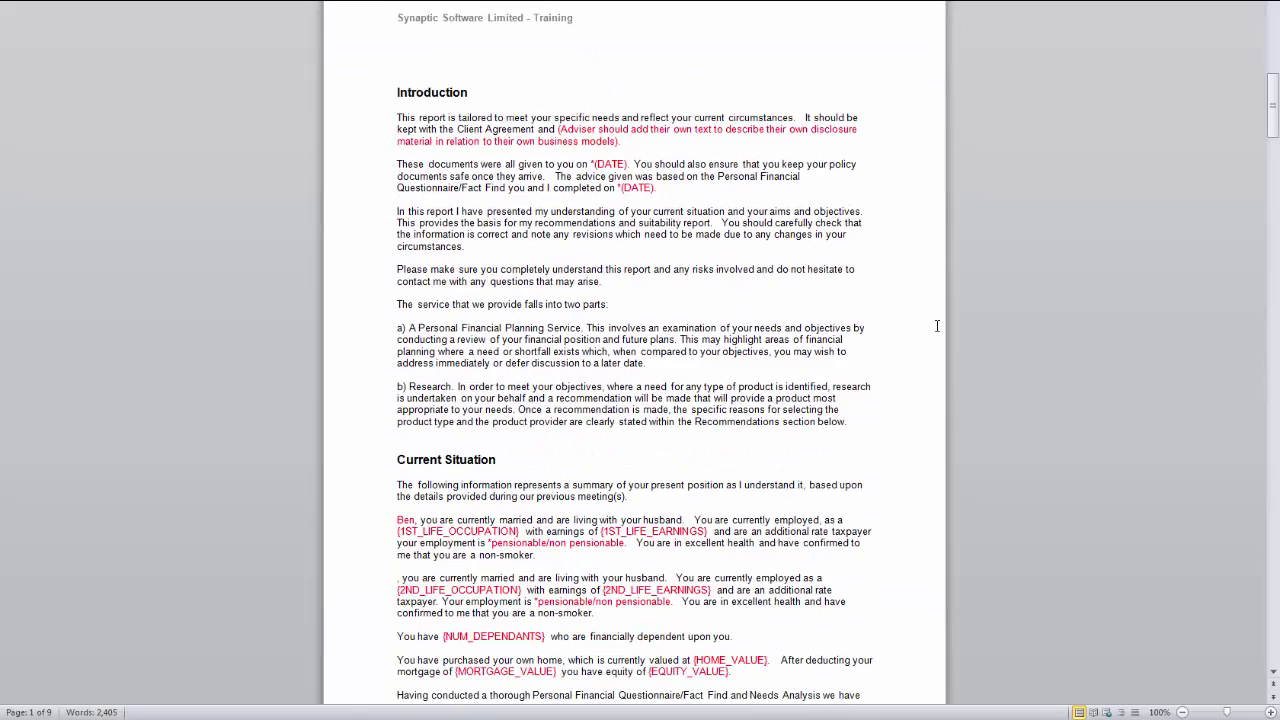
scroll(937, 325, "down", 2)
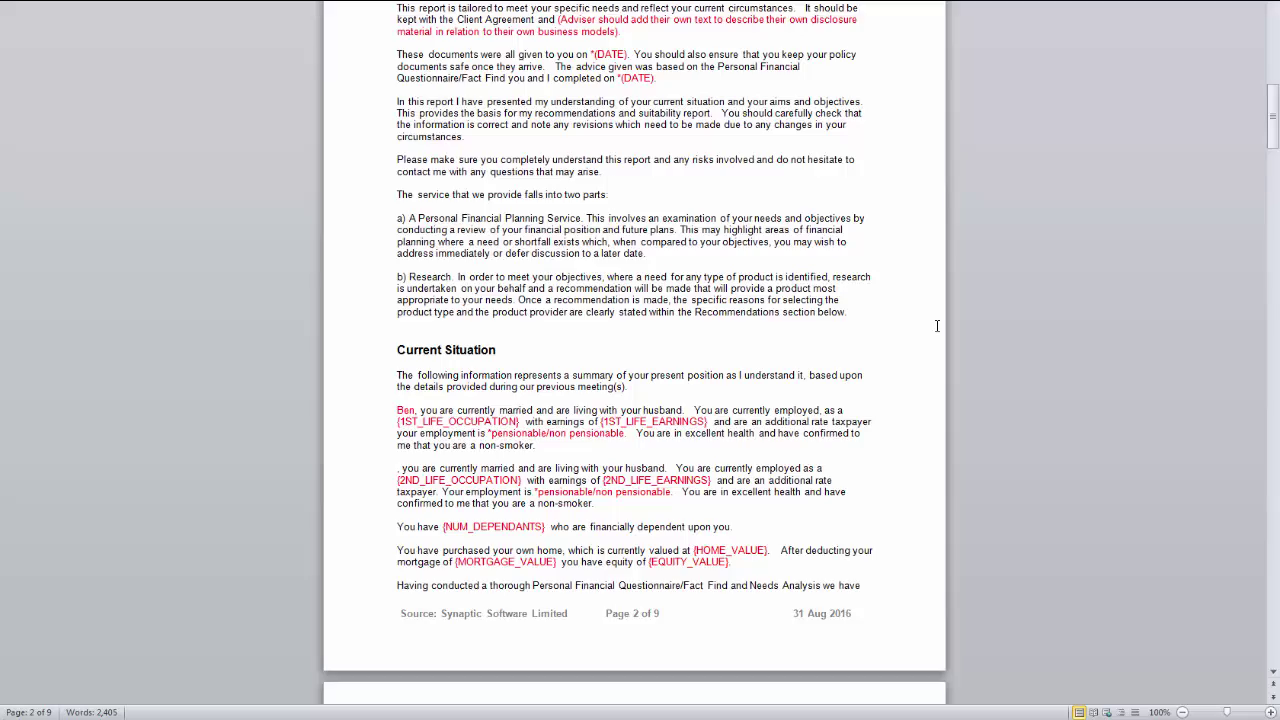
scroll(937, 325, "down", 10)
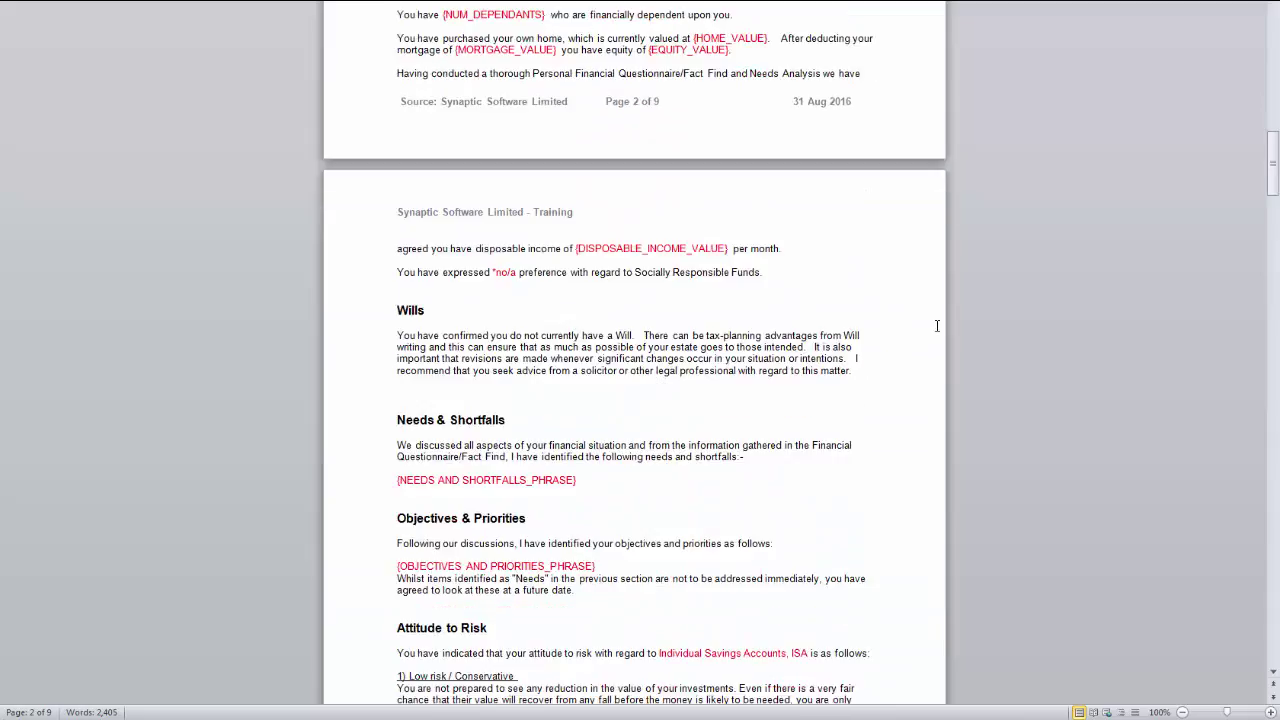
scroll(937, 325, "down", 8)
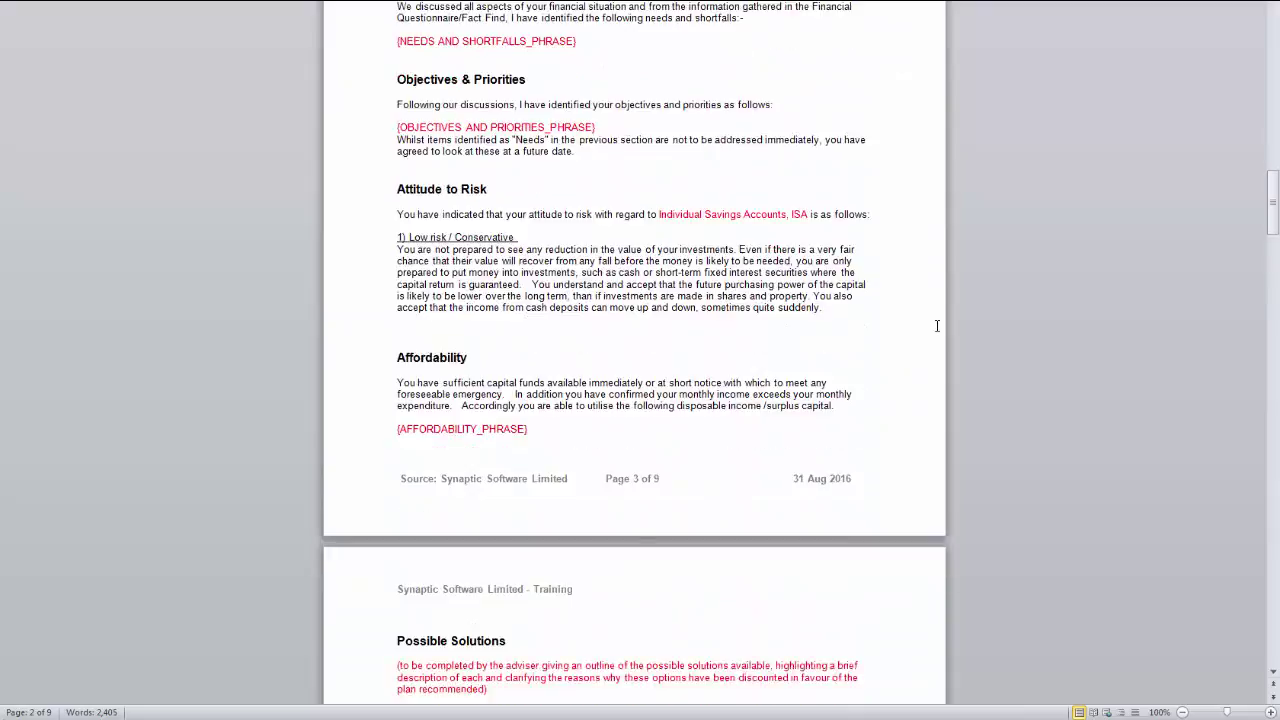
scroll(937, 325, "down", 3)
scroll(937, 332, "down", 1)
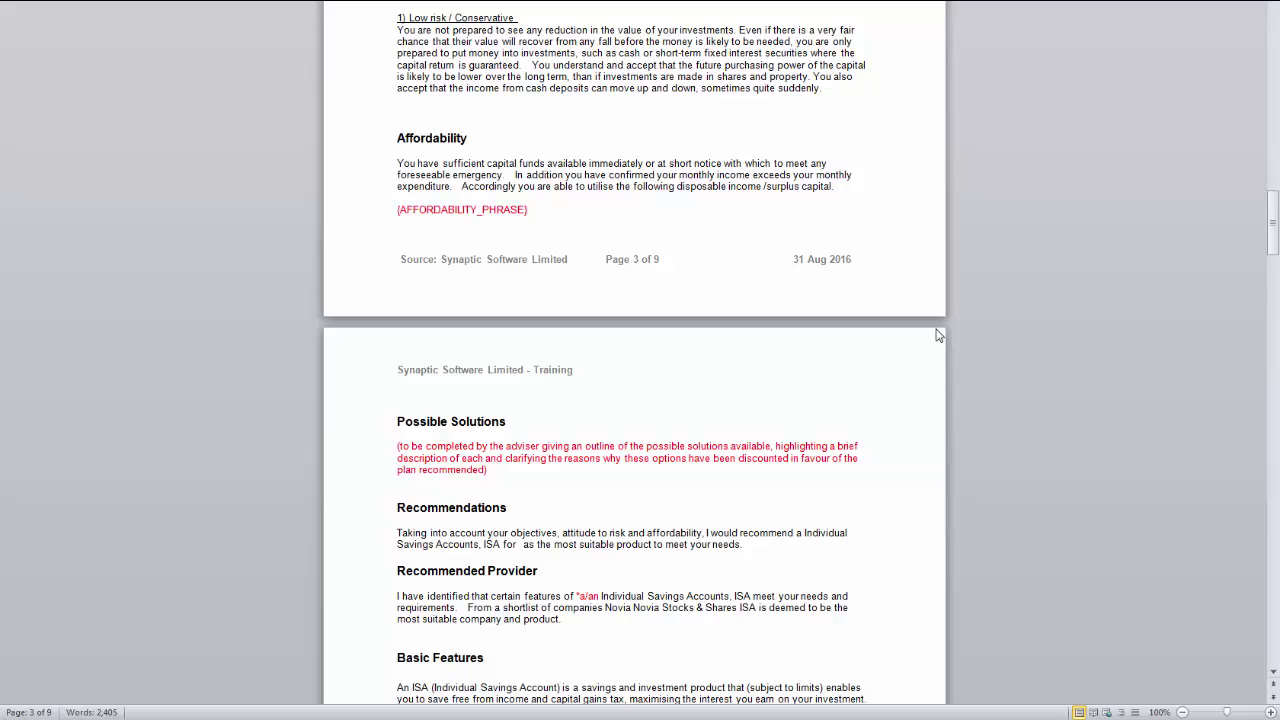
- Examine the suitability report's sections from Possible Solutions and Recommendations through Risk Warnings, Caveats, Trusts and Documentation
scroll(940, 335, "down", 3)
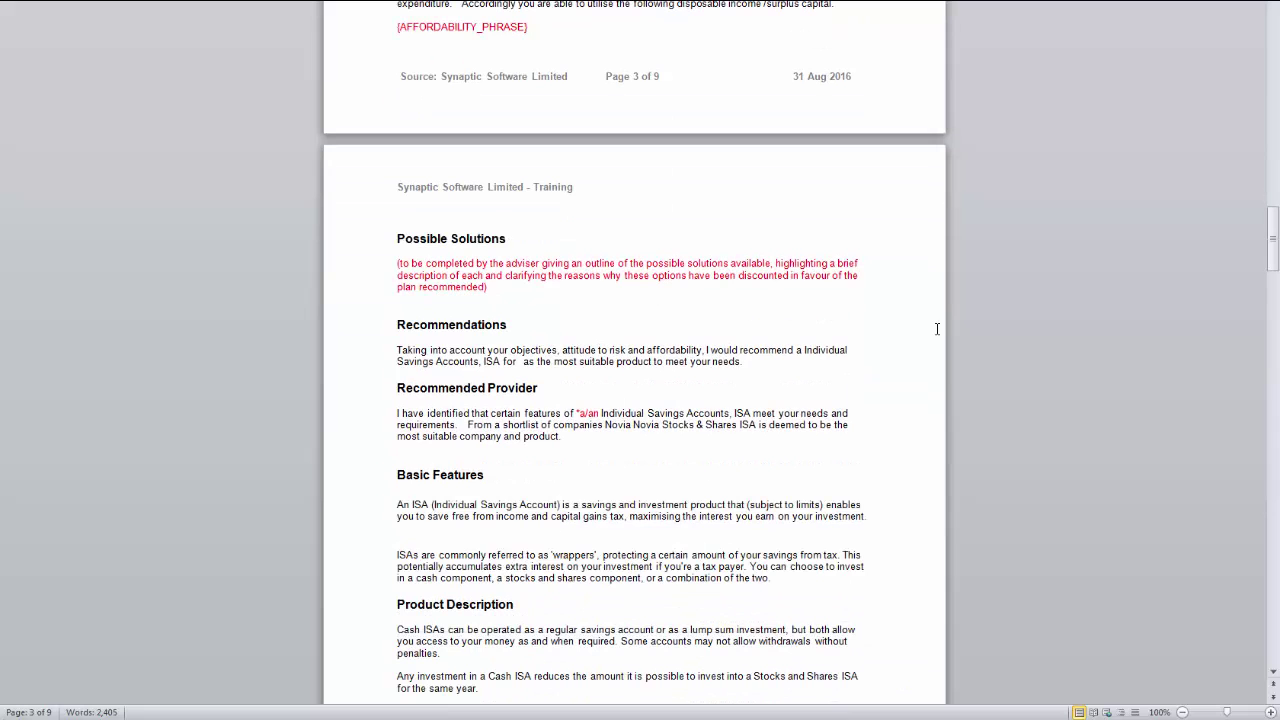
scroll(937, 328, "down", 2)
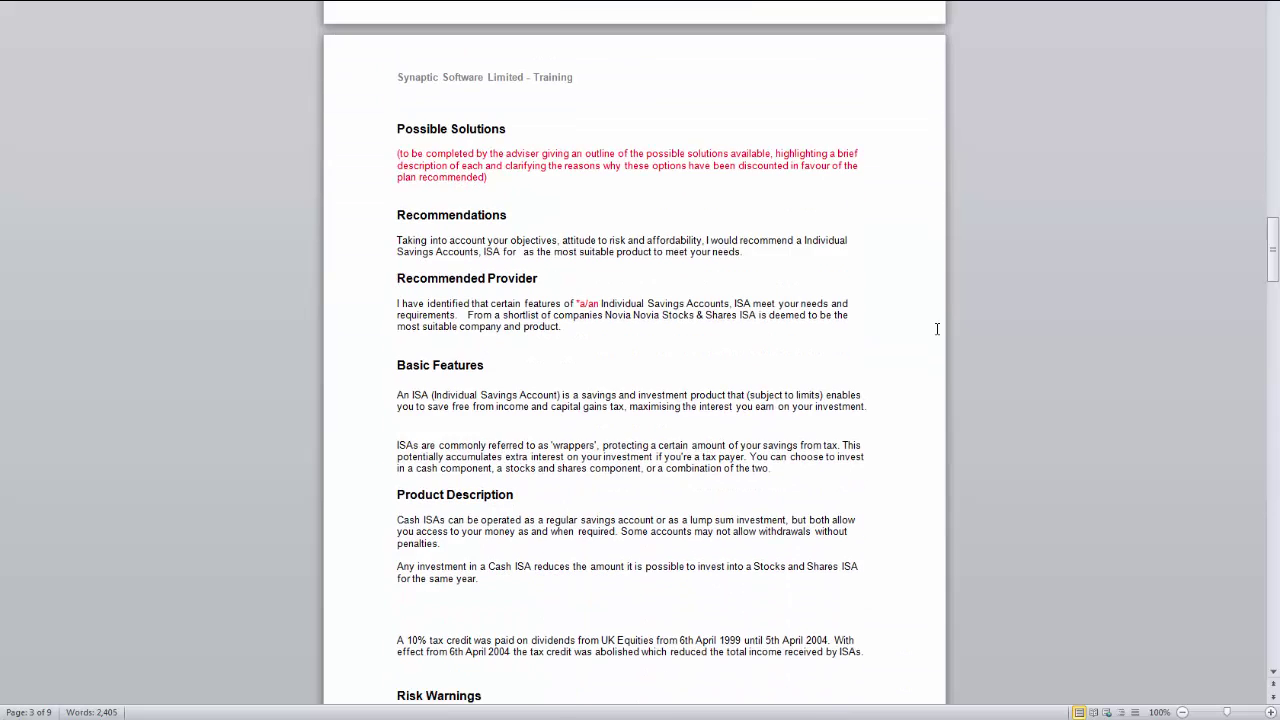
scroll(937, 328, "down", 1)
scroll(937, 328, "down", 4)
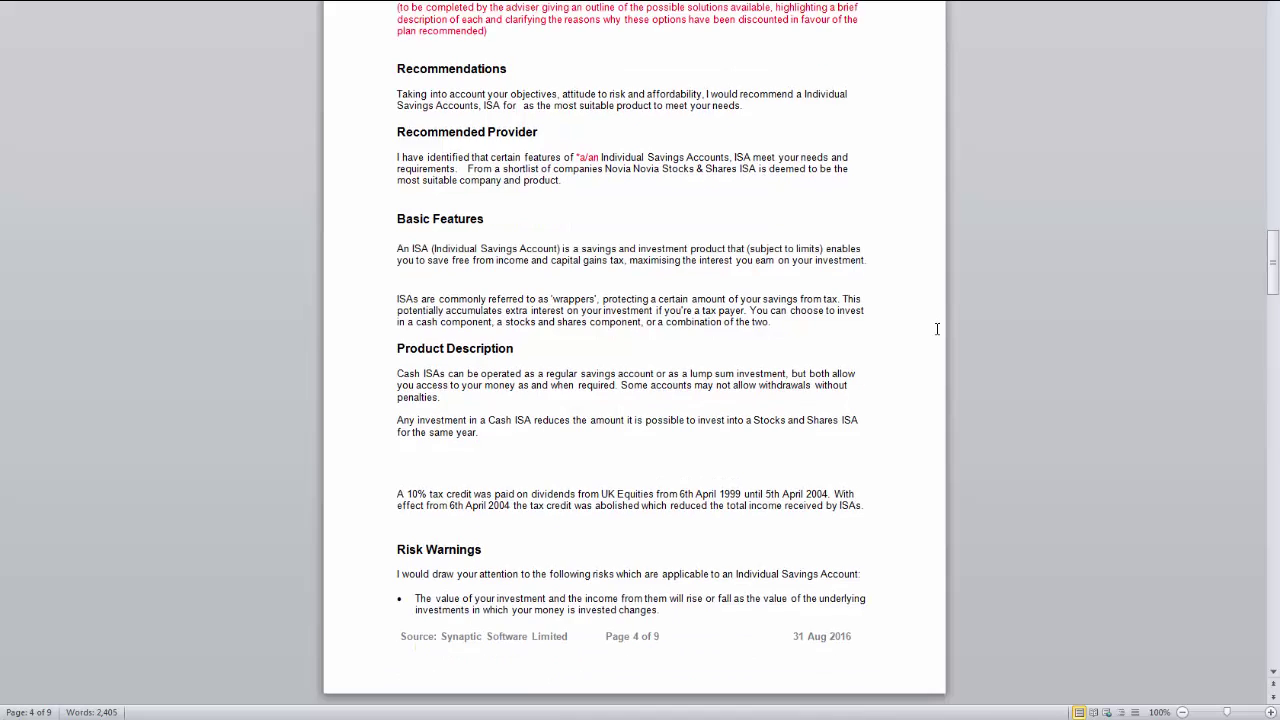
scroll(937, 328, "down", 3)
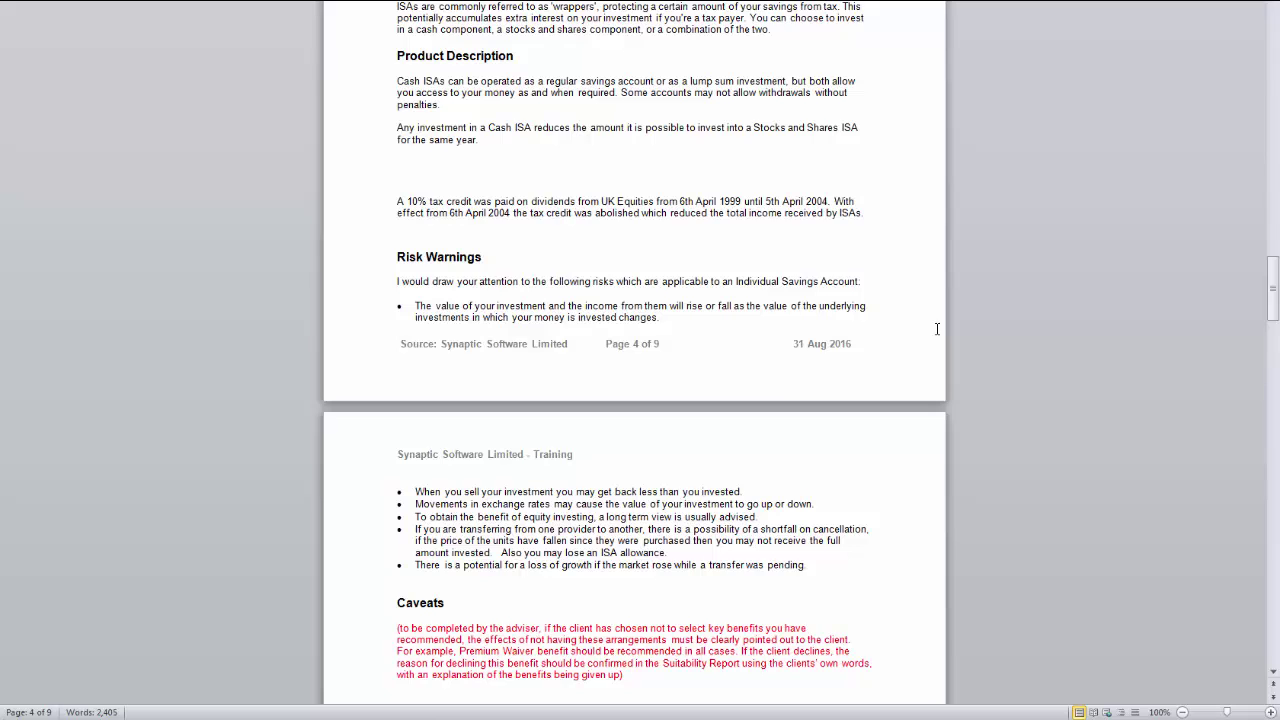
scroll(937, 328, "down", 1)
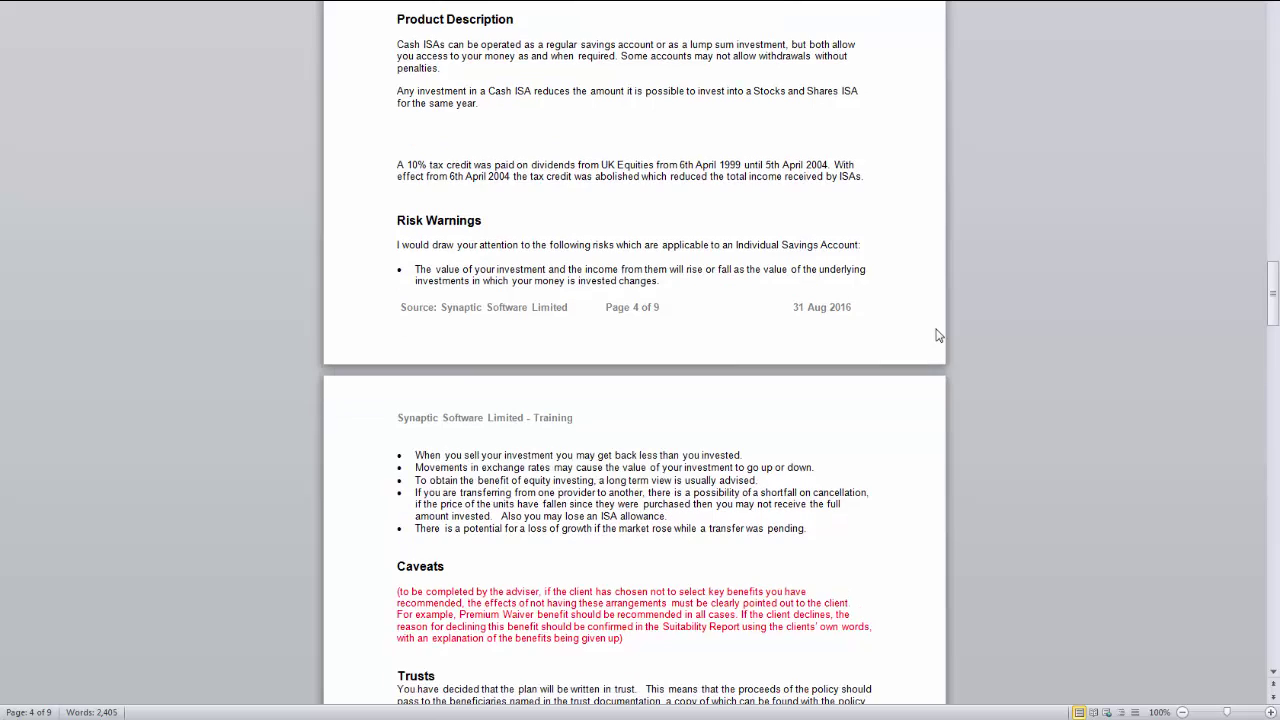
scroll(937, 335, "down", 3)
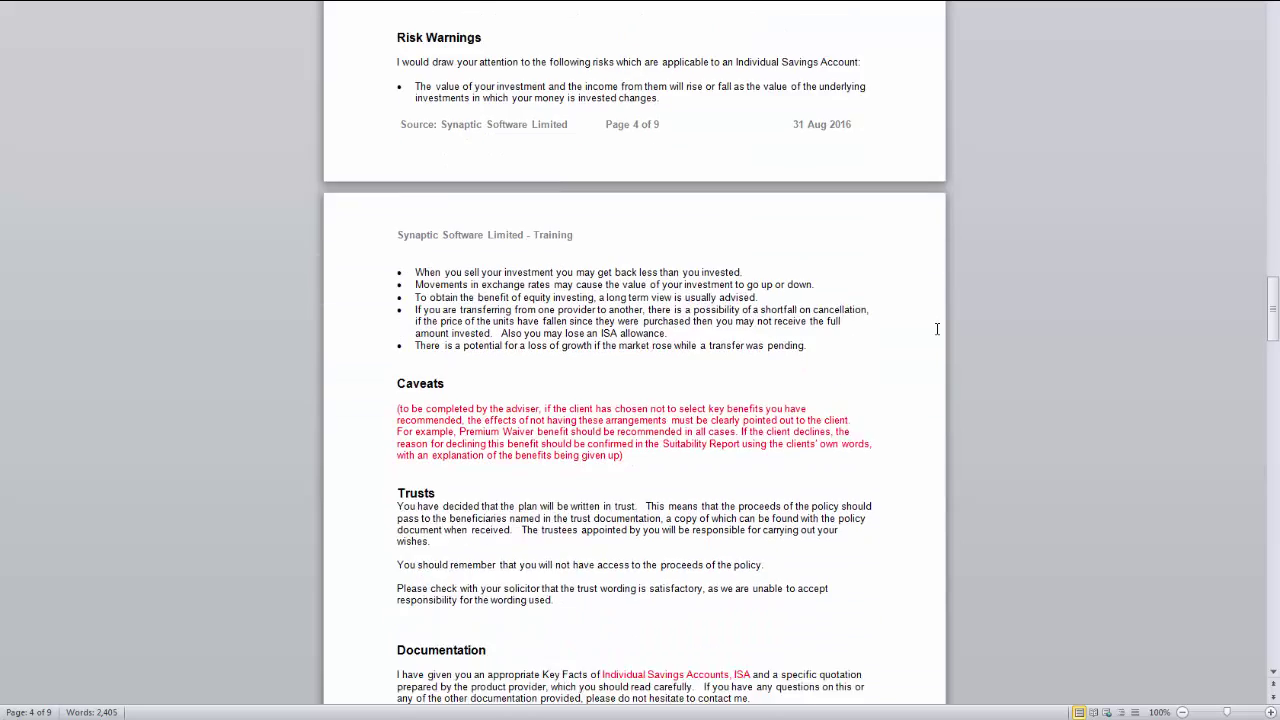